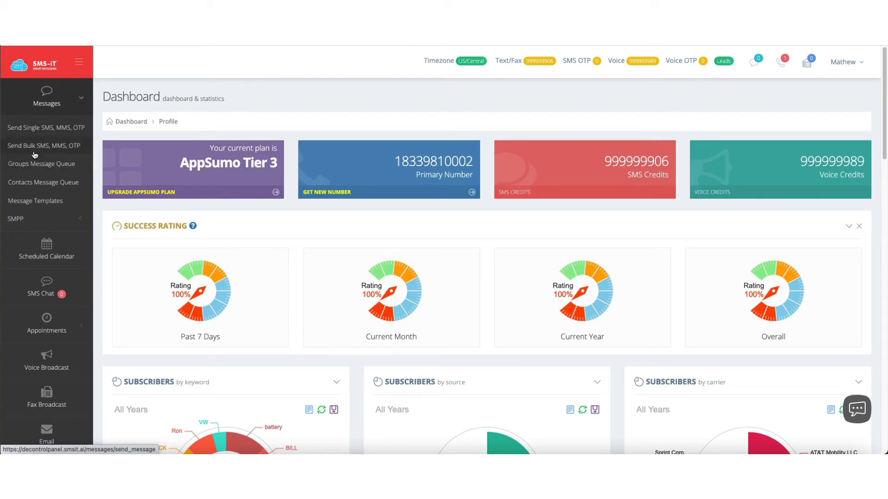
Step: Open the bulk SMS, MMS, OTP sending page and check the sender number options
click(34, 152)
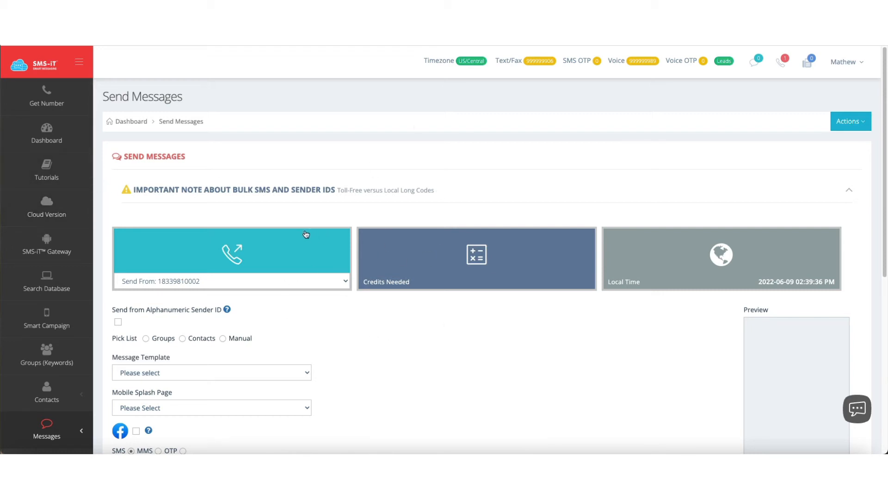
scroll(362, 328, down, 1)
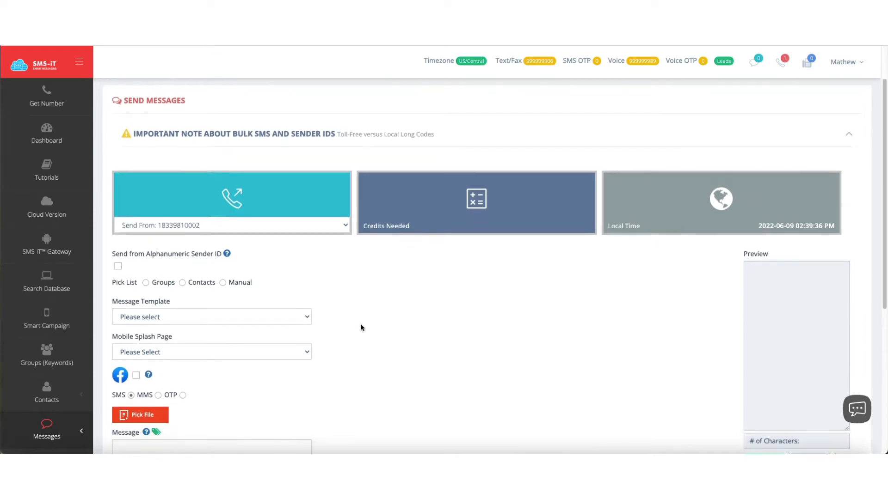
click(251, 221)
click(250, 220)
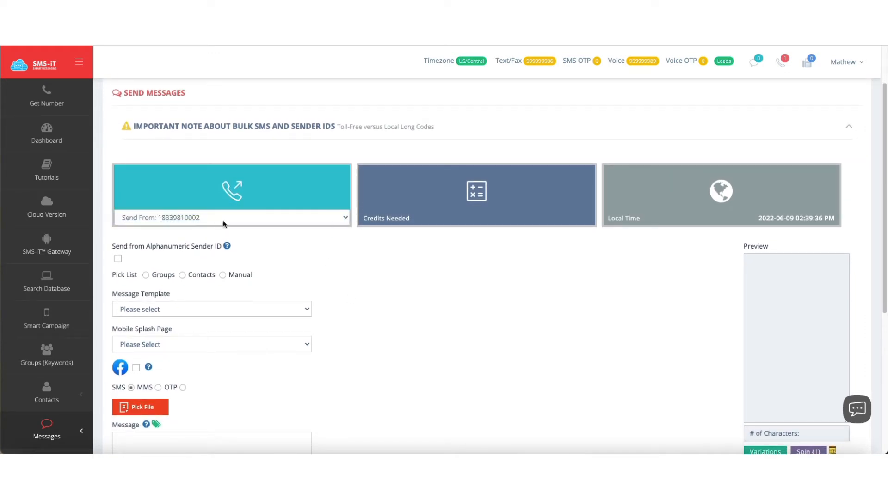
Step: Read the important note about bulk SMS and sender IDs, and collapse it again
click(850, 132)
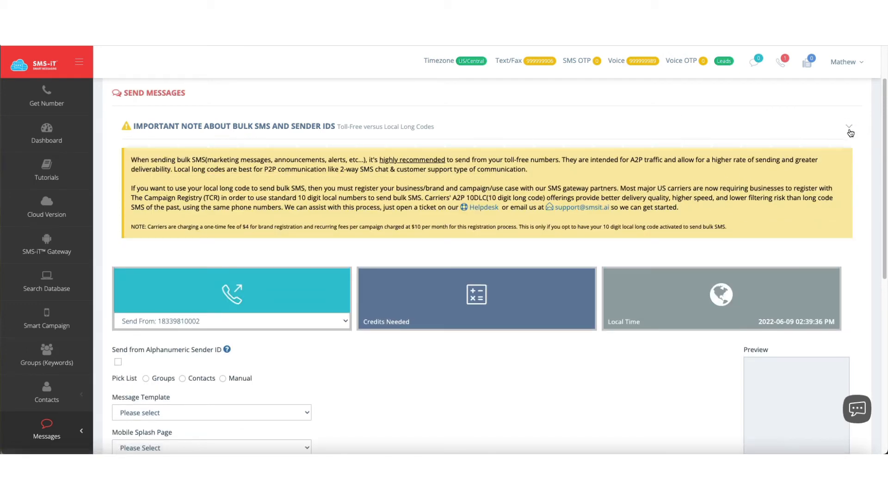
click(851, 130)
scroll(306, 295, down, 1)
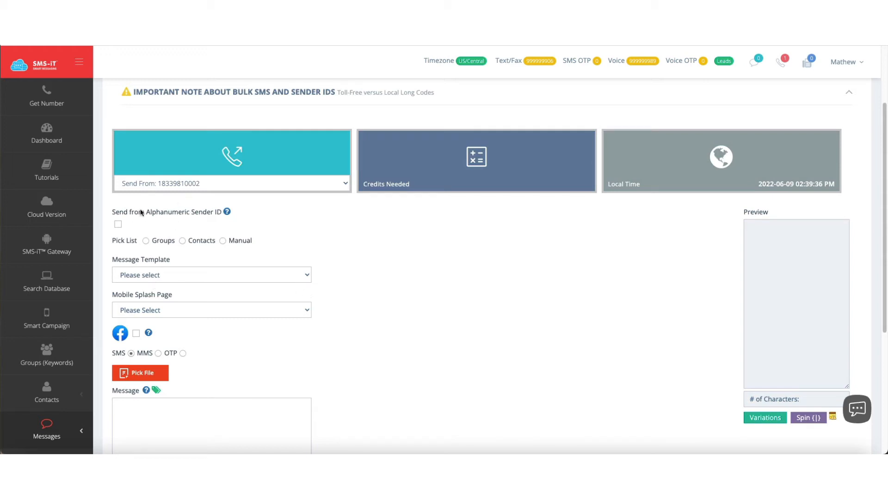
Step: Read the alphanumeric sender ID help and inspect the field this option adds, leaving the option off
mouse_move(226, 211)
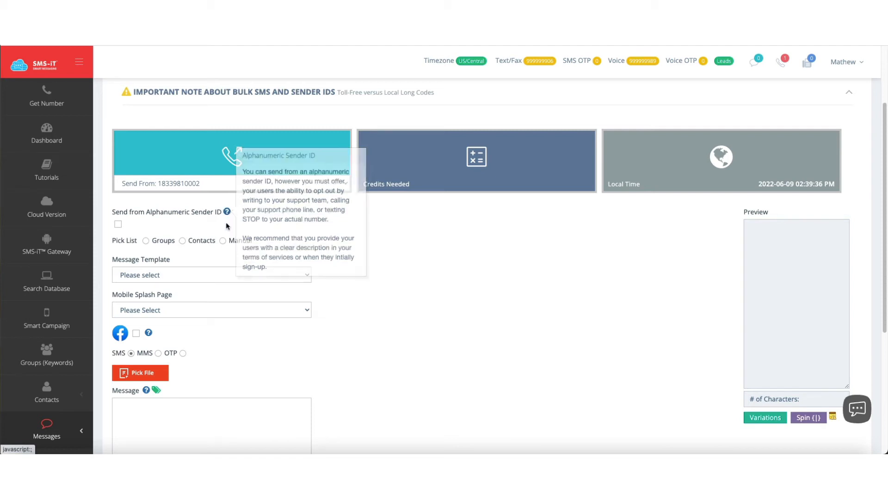
click(118, 225)
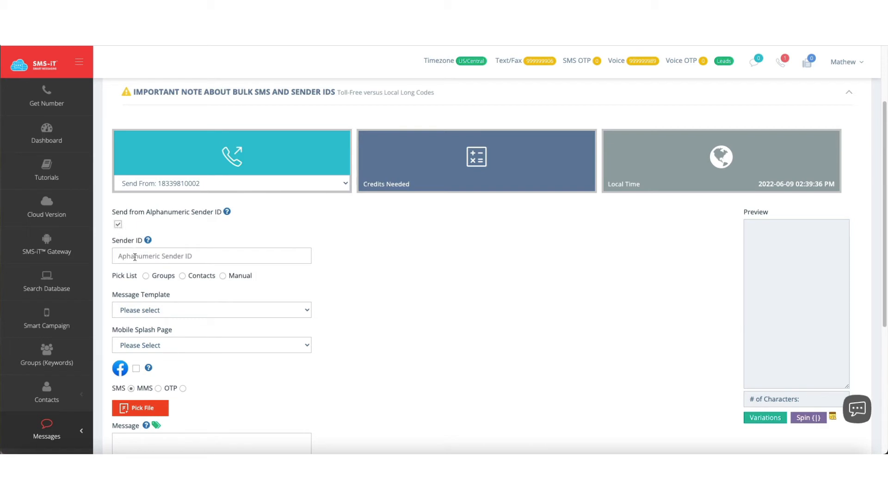
click(119, 226)
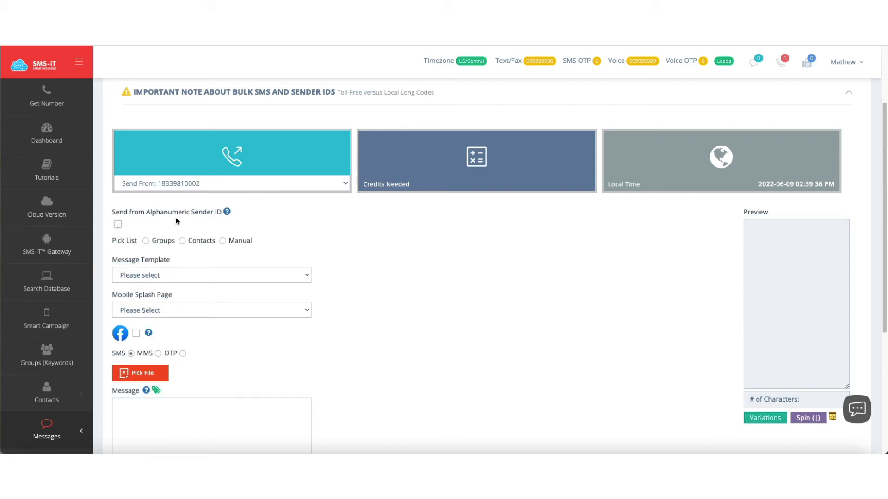
Step: Switch the recipient pick list to Manual and enter the recipient's phone number with country code
click(145, 241)
click(182, 241)
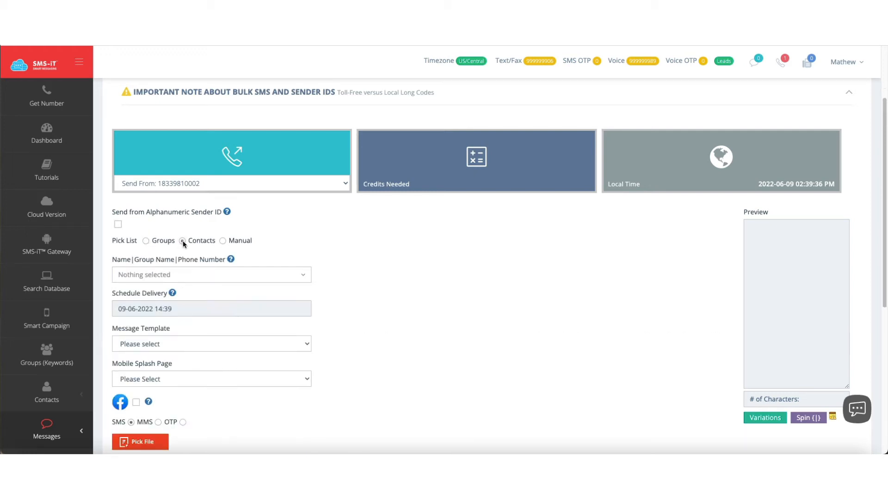
click(222, 241)
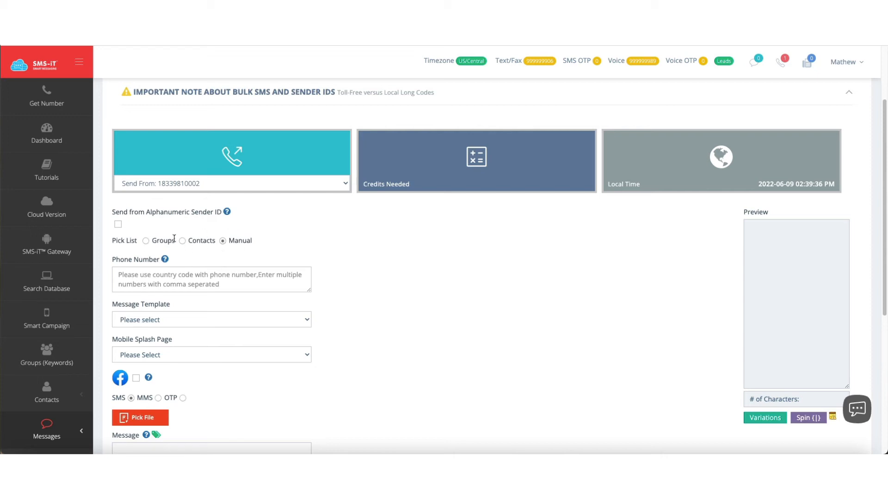
click(147, 277)
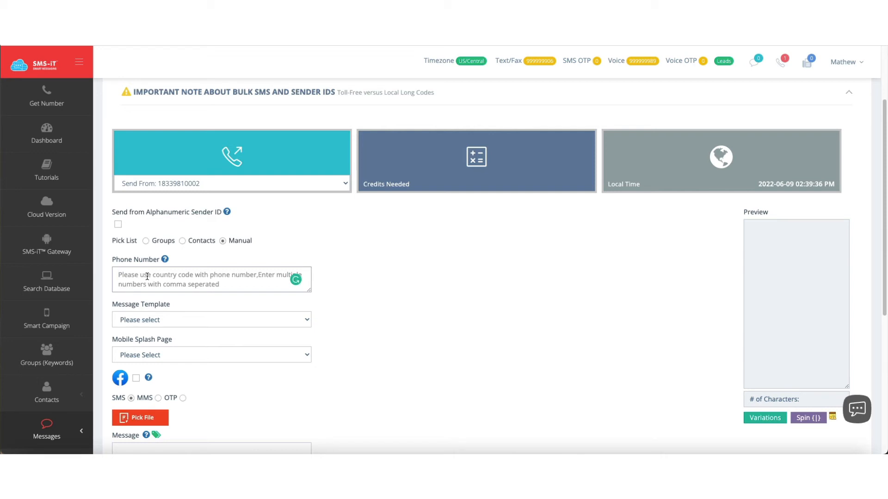
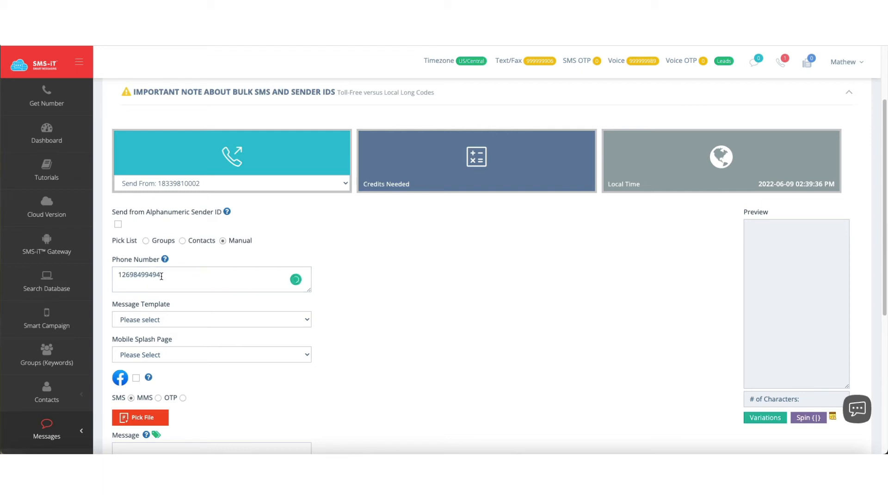
Step: Set the recipient pick list to Groups and select Mat Group as the recipient group
click(183, 241)
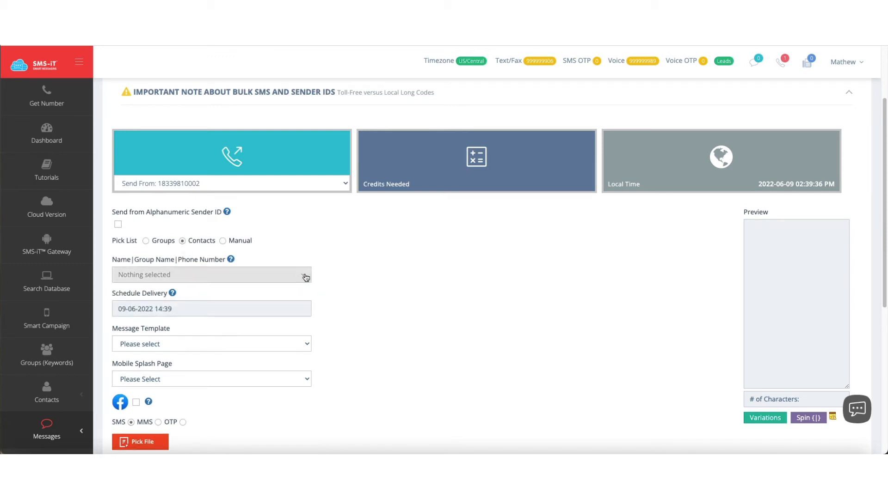
click(146, 241)
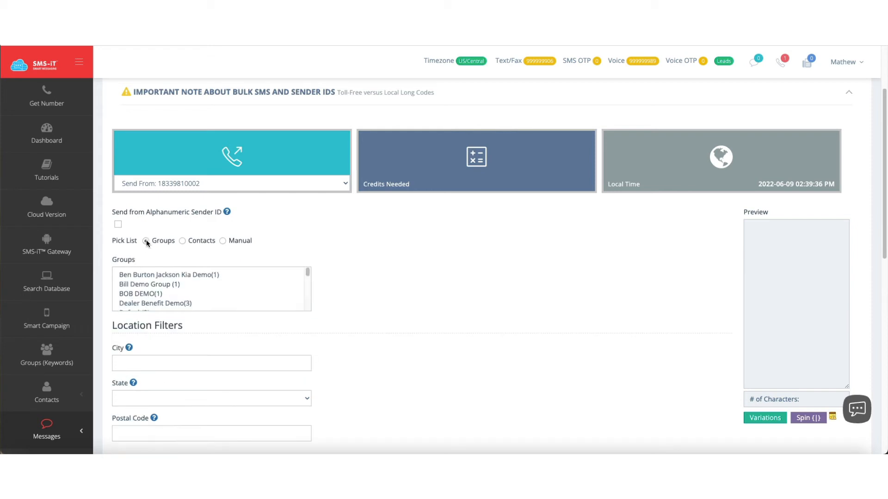
scroll(157, 286, down, 1)
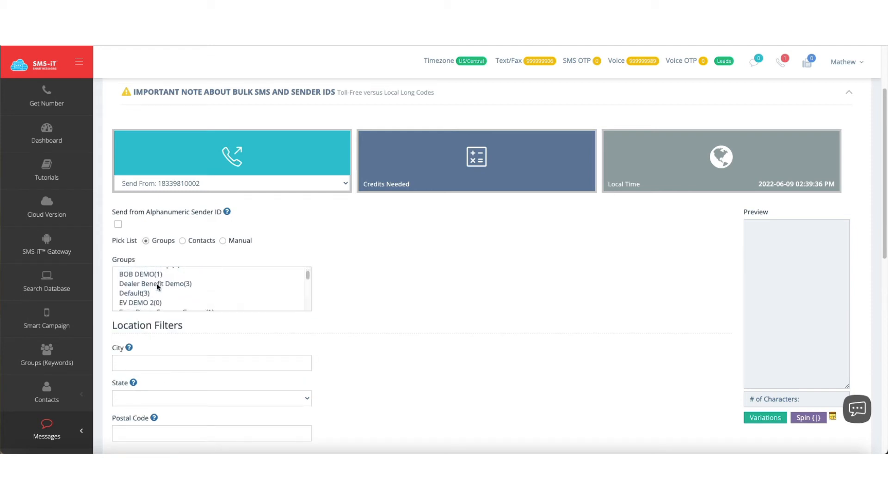
scroll(157, 285, down, 5)
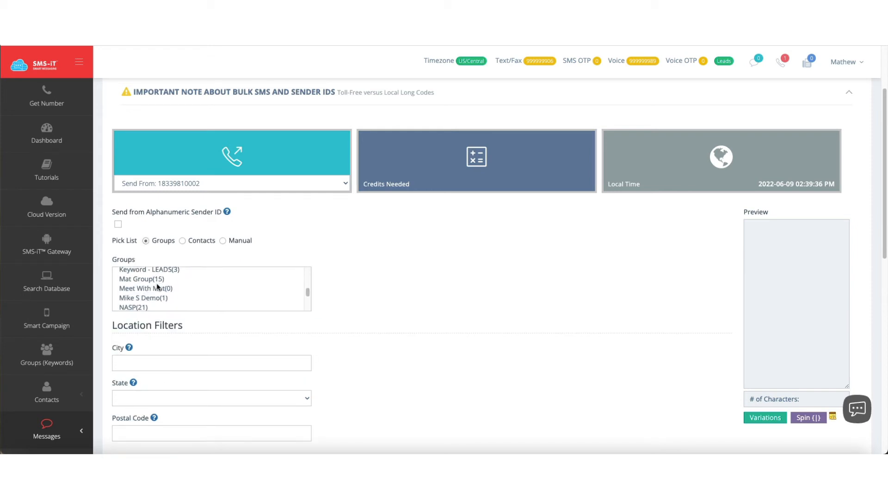
click(150, 279)
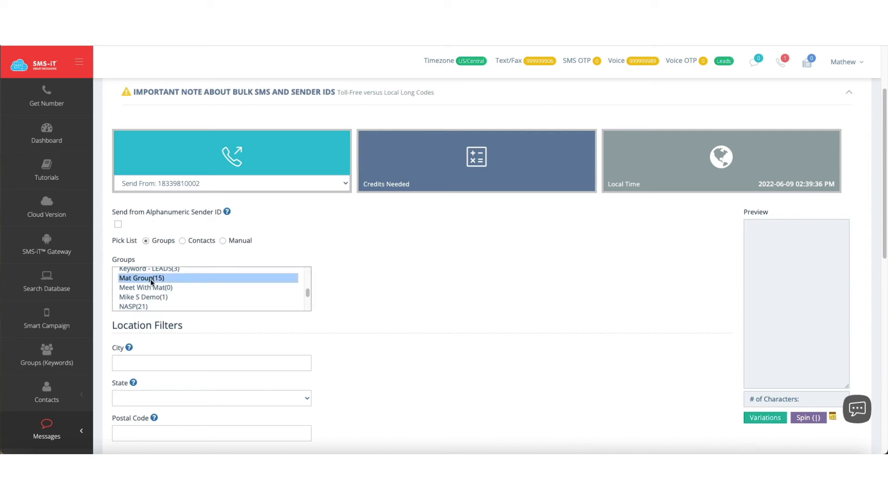
Step: Examine the city, state and postal code location filters and the other available groups
scroll(228, 335, down, 2)
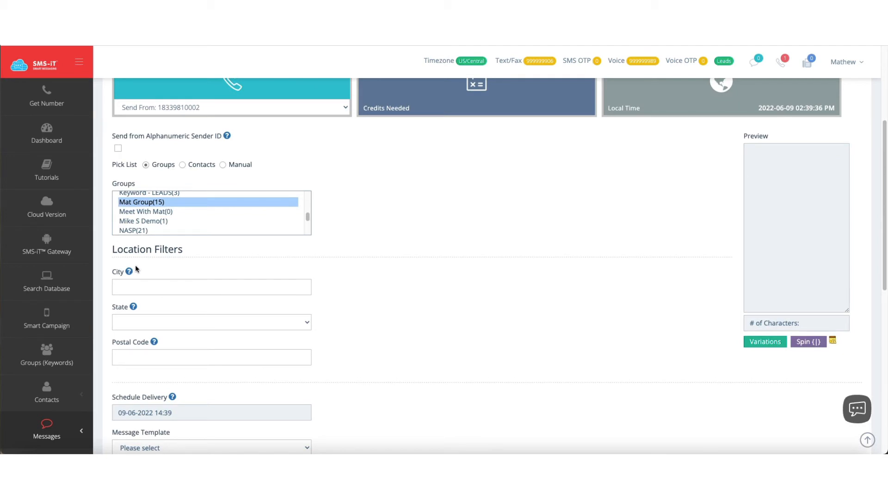
mouse_move(130, 275)
click(353, 265)
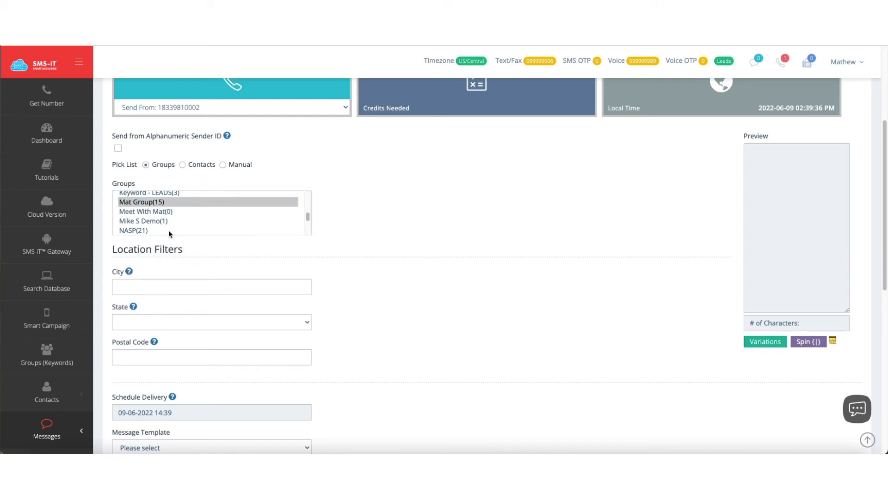
click(148, 290)
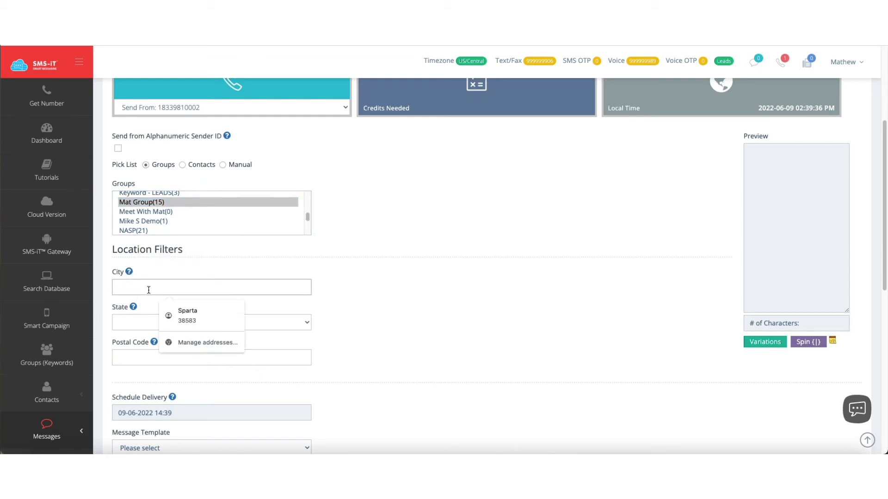
click(320, 265)
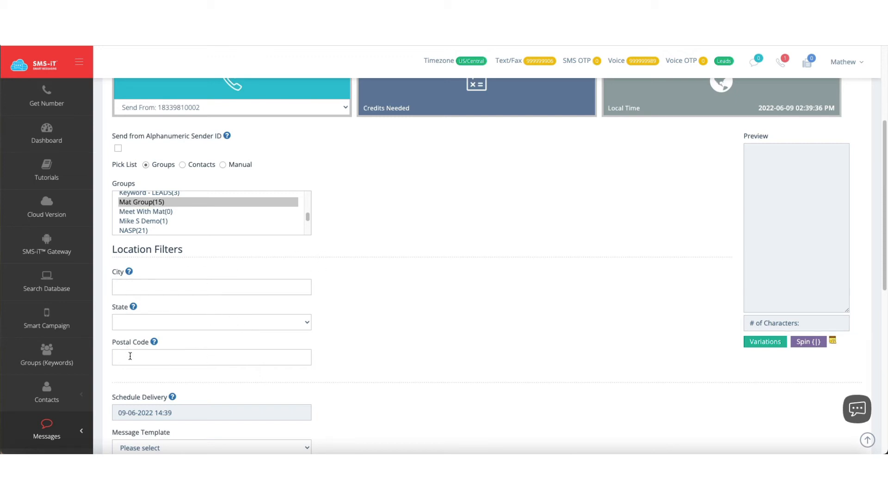
mouse_move(154, 346)
scroll(179, 220, down, 1)
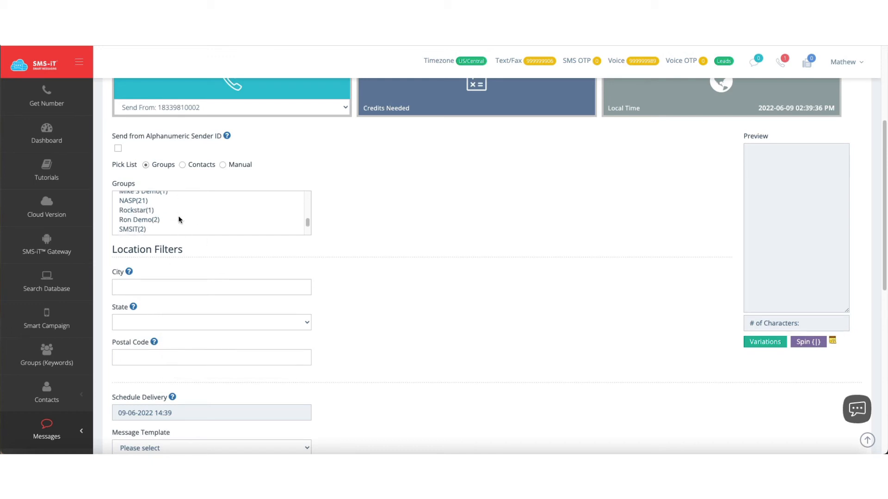
scroll(179, 220, up, 1)
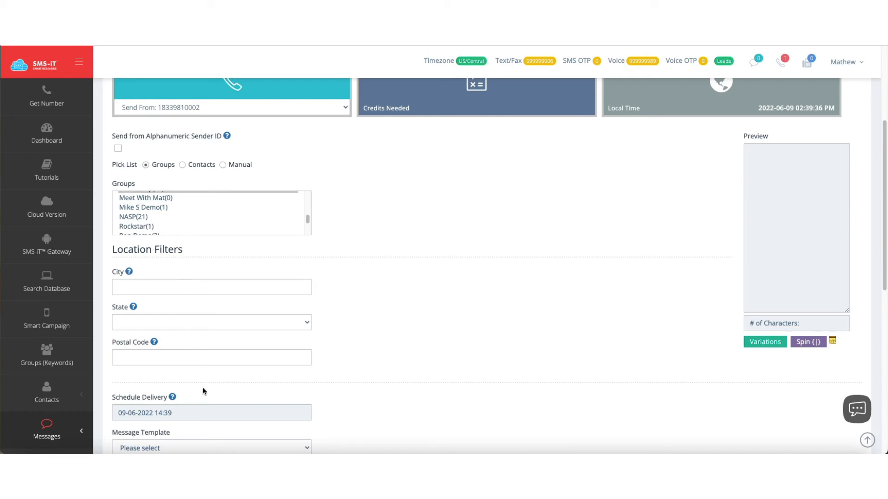
Step: Schedule the message delivery for 13-06-2022 at 09:00
scroll(202, 390, down, 3)
scroll(203, 390, down, 1)
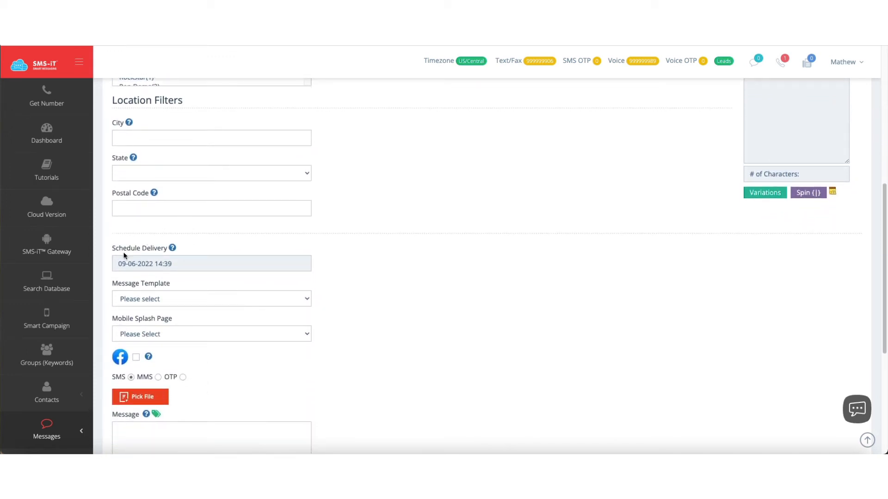
click(177, 265)
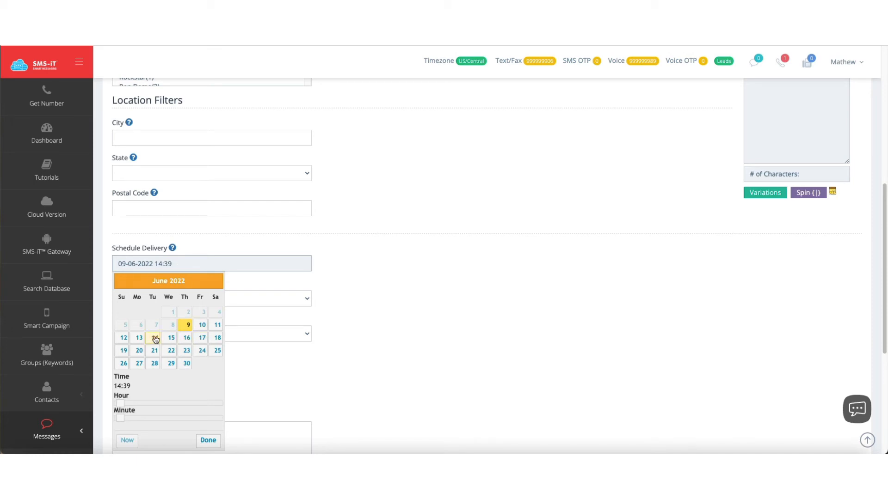
click(140, 338)
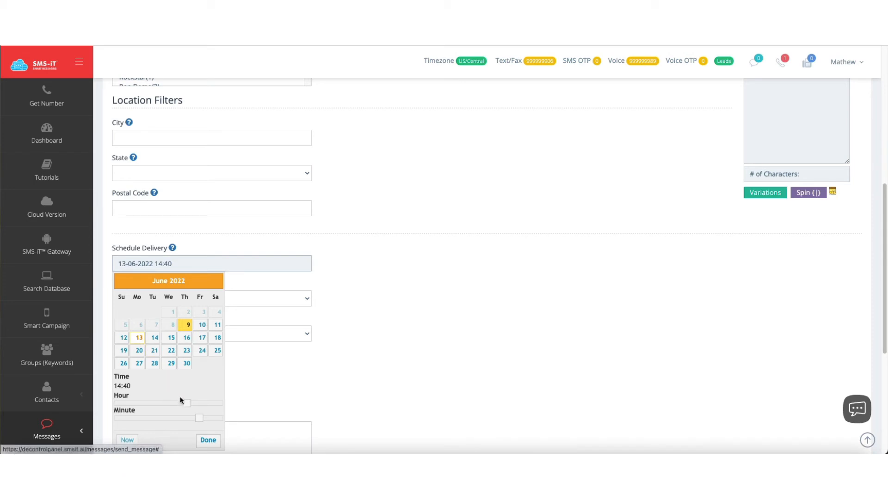
drag(185, 403, 137, 408)
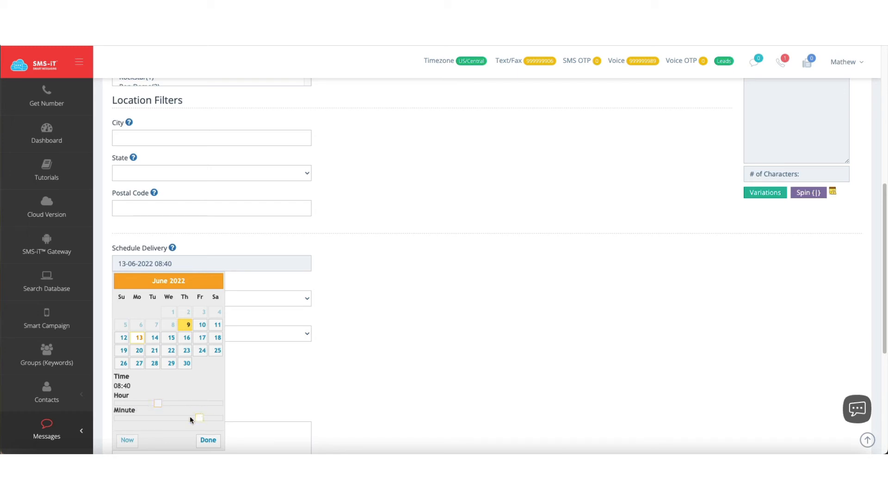
drag(190, 419, 114, 415)
scroll(167, 398, down, 1)
drag(157, 370, 187, 369)
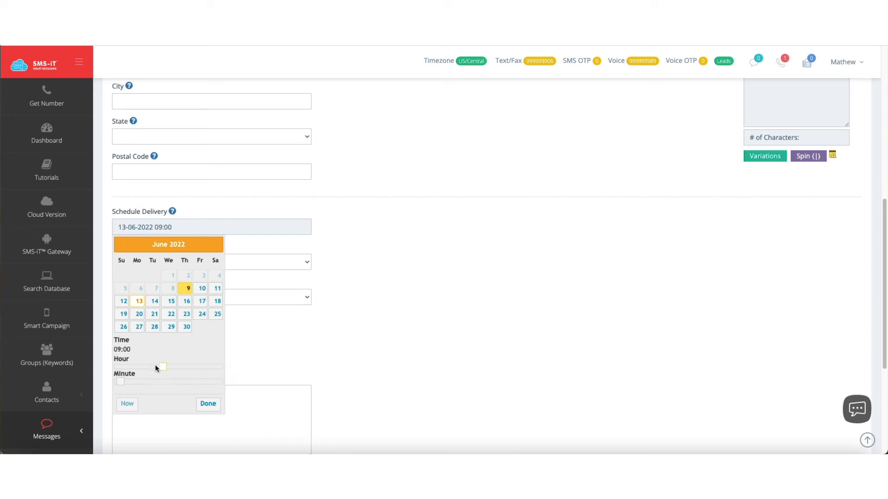
click(208, 405)
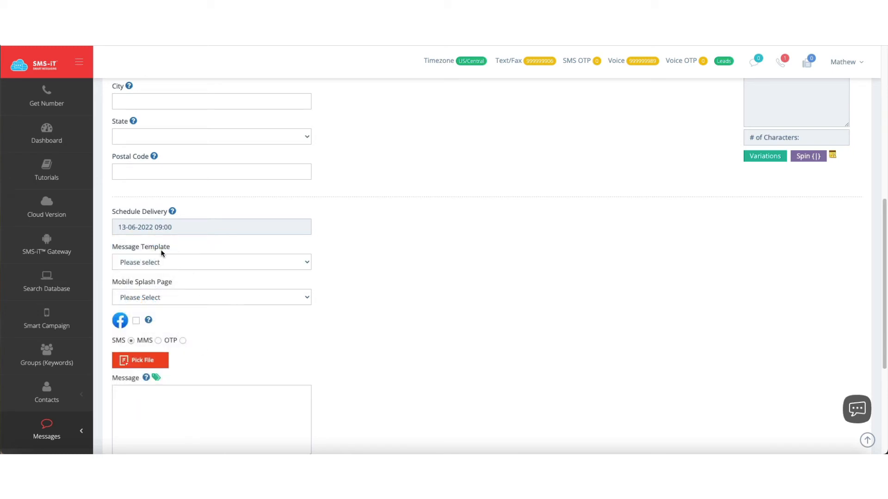
Step: Review the message template and mobile splash page choices, and read the Facebook posting help
click(180, 263)
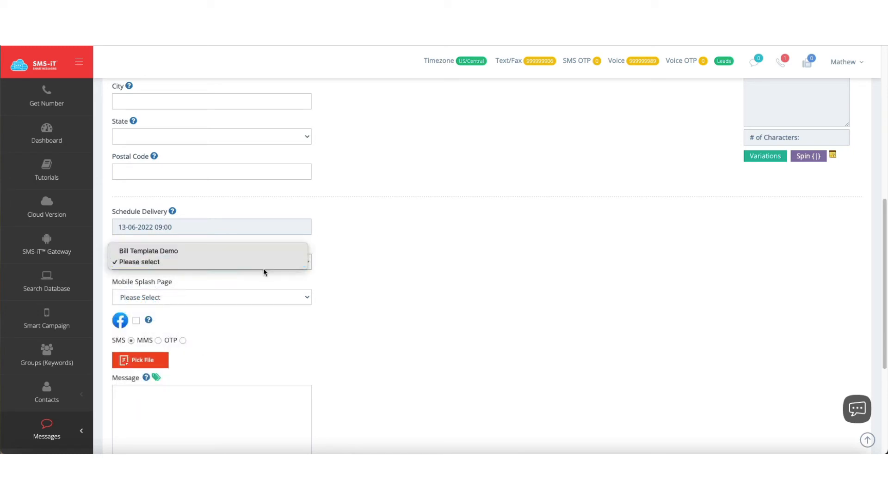
click(392, 289)
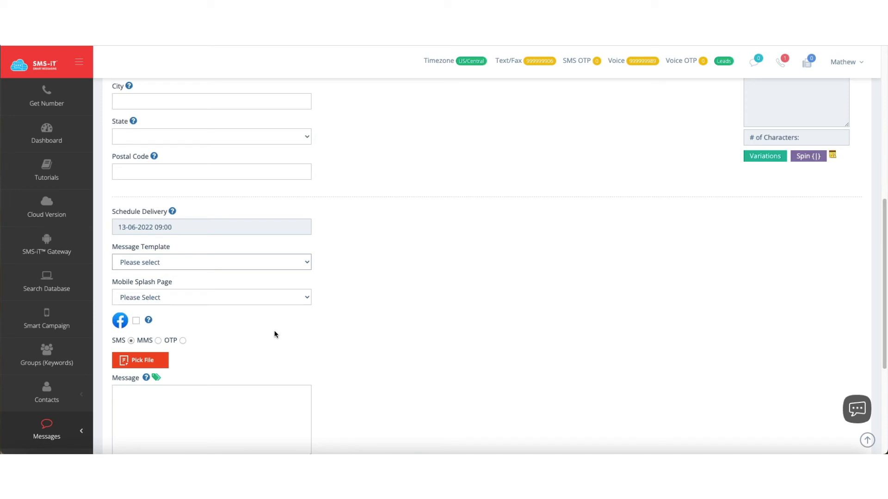
click(278, 301)
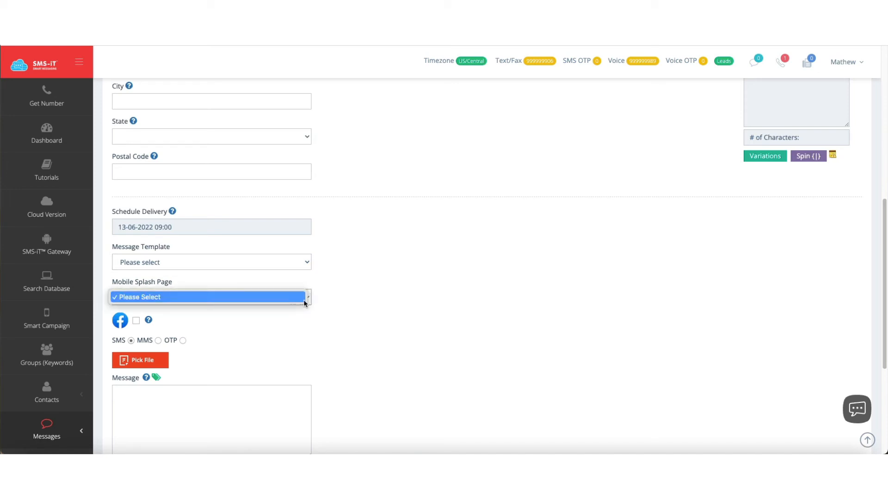
click(365, 298)
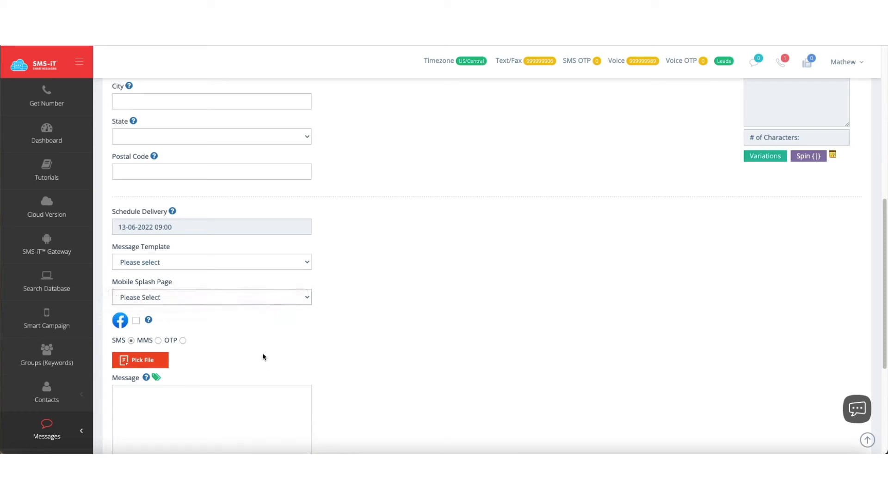
scroll(263, 355, down, 1)
mouse_move(149, 297)
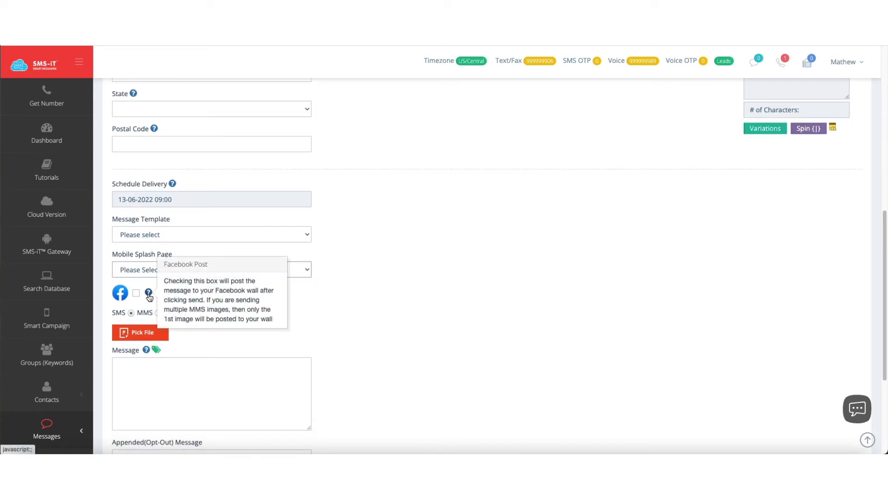
click(136, 293)
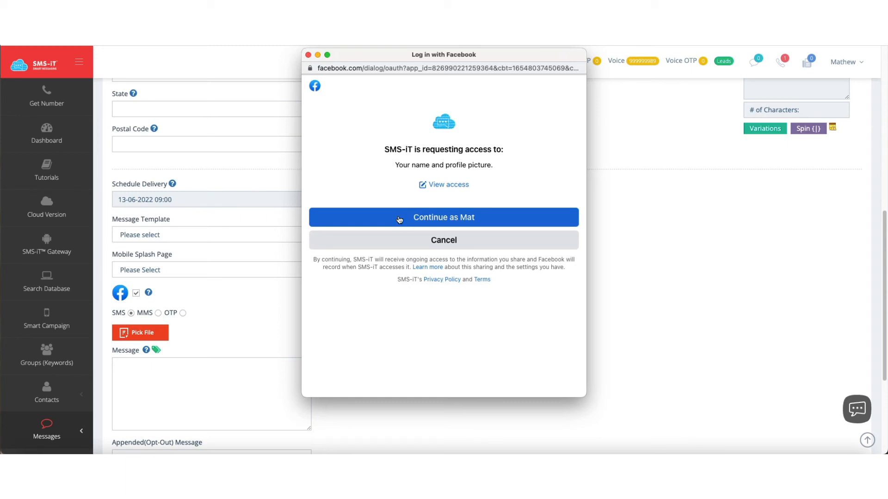
click(308, 55)
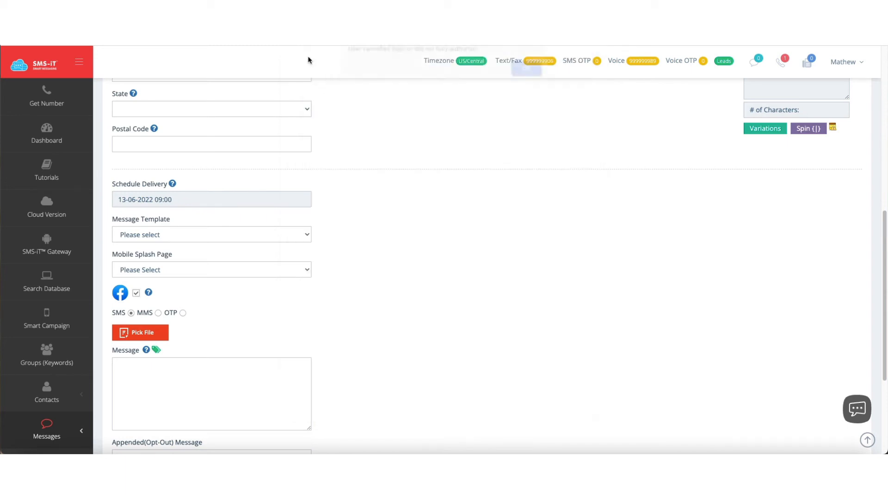
click(519, 79)
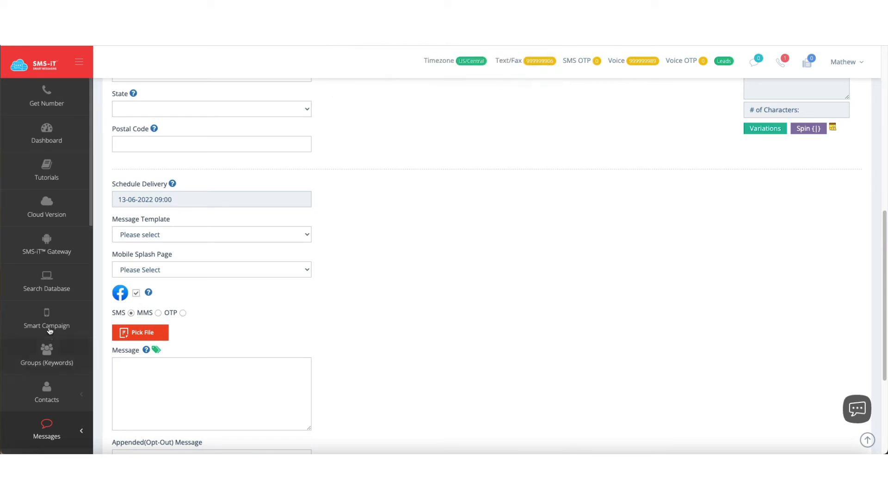
click(136, 294)
click(308, 55)
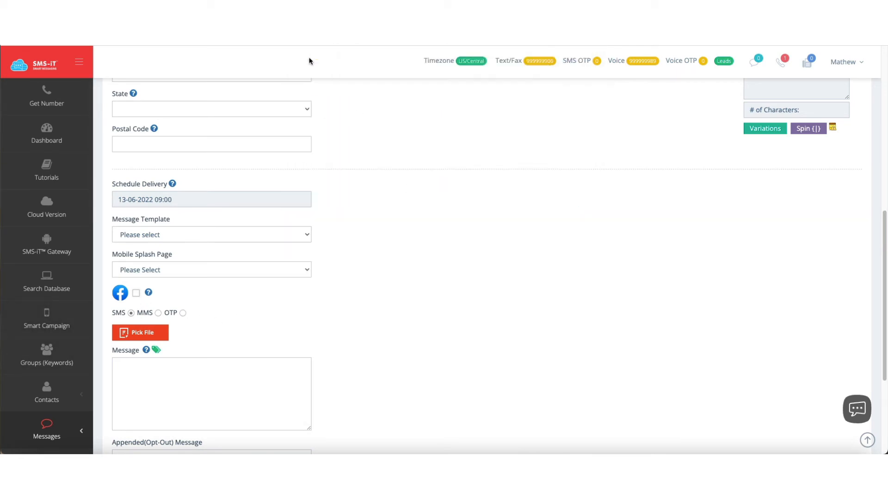
click(525, 74)
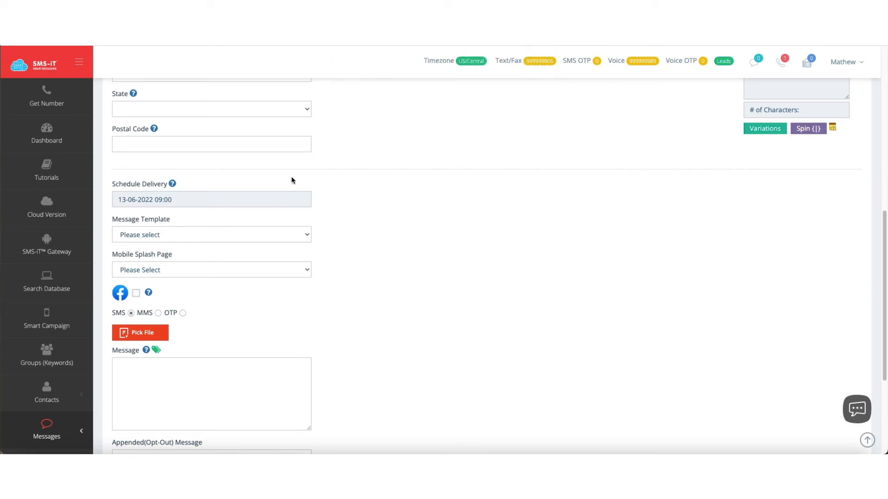
Step: Examine the empty message field and the opt-out text appended below it
click(172, 380)
scroll(171, 379, down, 1)
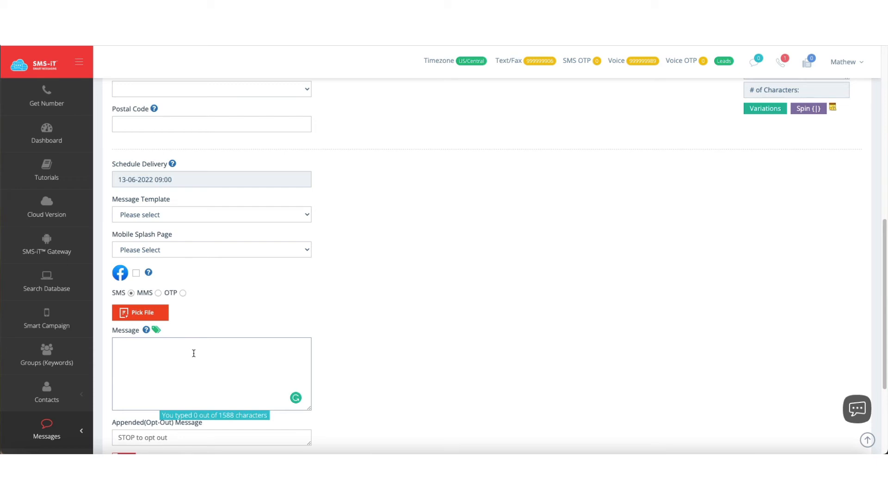
click(183, 369)
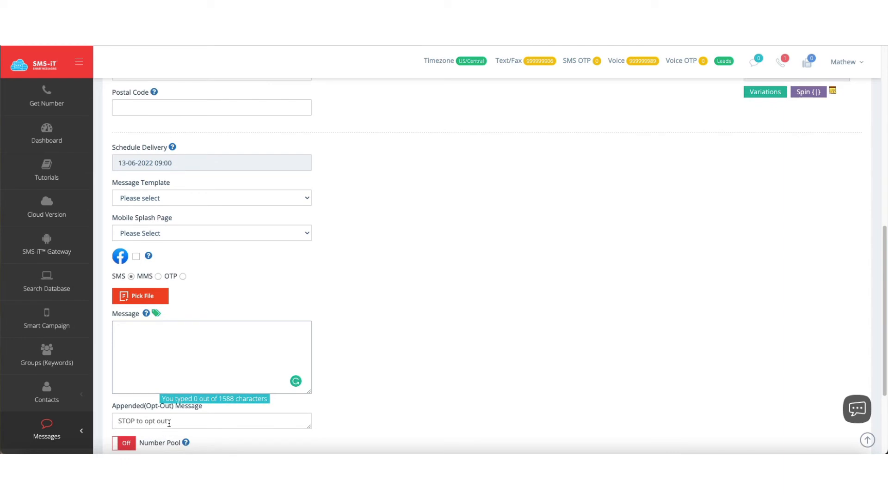
drag(184, 420, 104, 417)
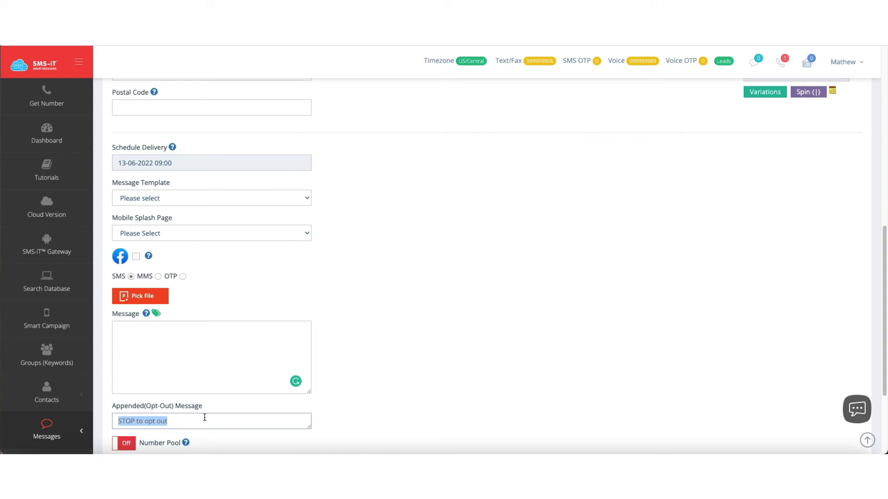
scroll(204, 417, down, 1)
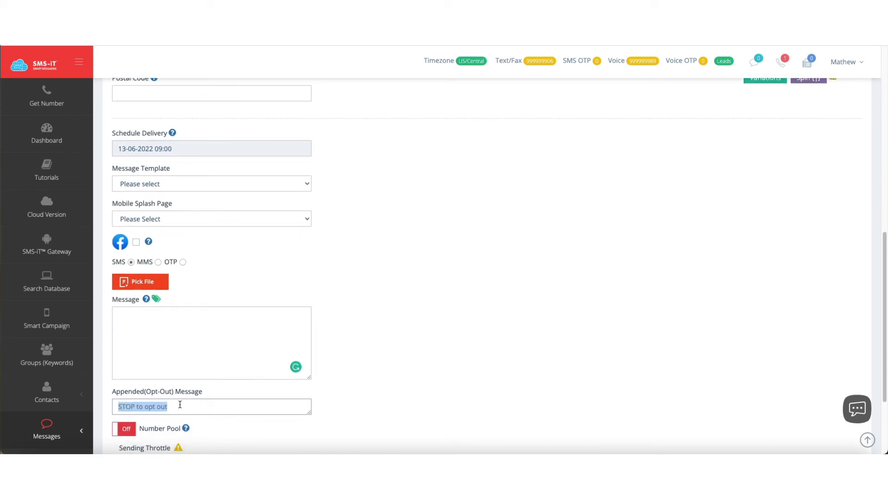
Step: Begin the message with the sender's first-name introduction, followed by "I just wanted to give you some Monday Motivation"
click(135, 325)
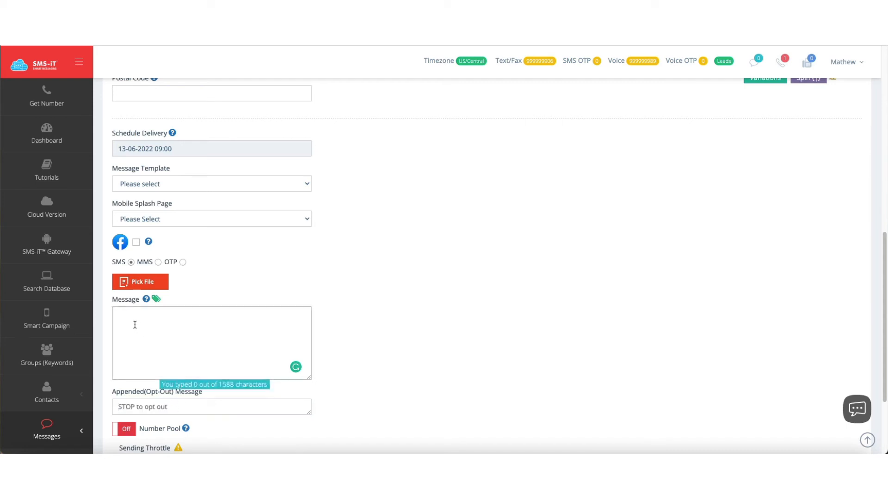
text(This is Mat. I just want)
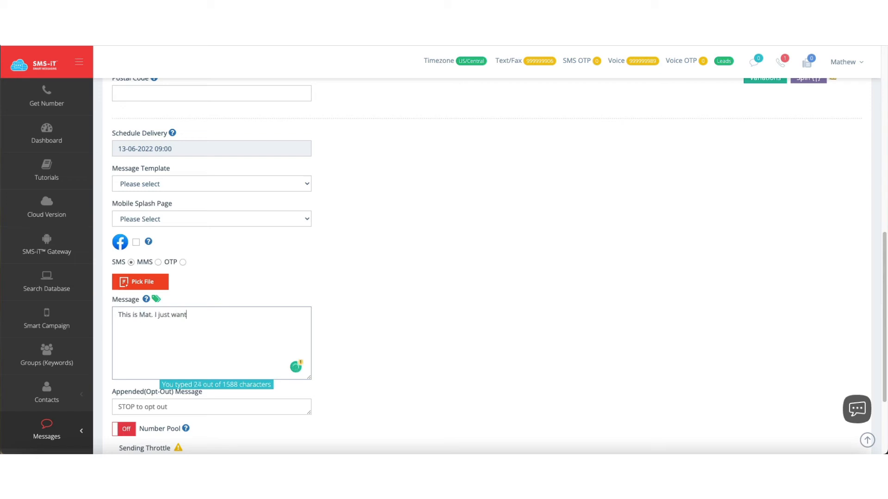
text(ed to give you some Monday Motivat)
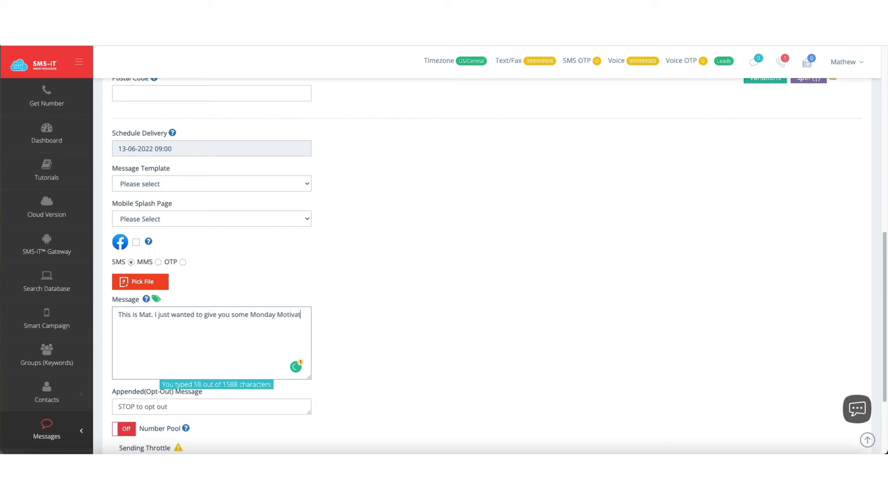
text(ion. YOU)
Step: Continue the message with "You are awesome, and you're going to do great things this week!"
key(BackSpace)
key(BackSpace)
text(ou are awesome, and)
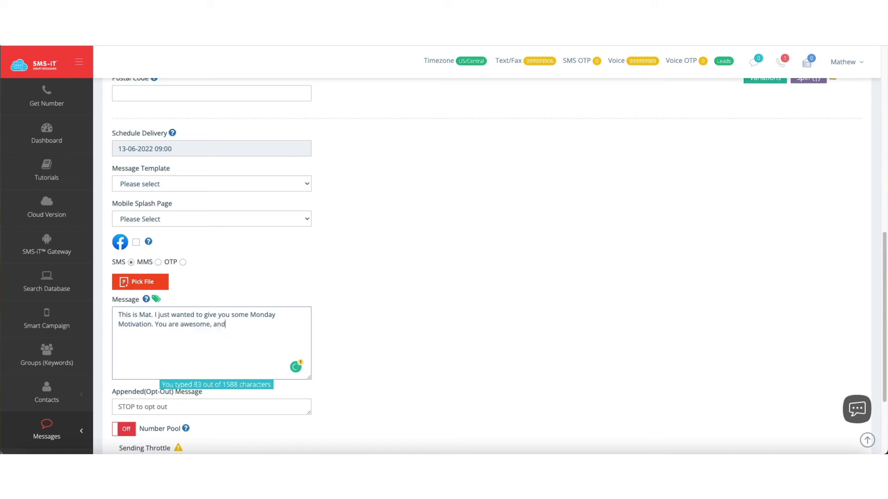
text( you're going to do )
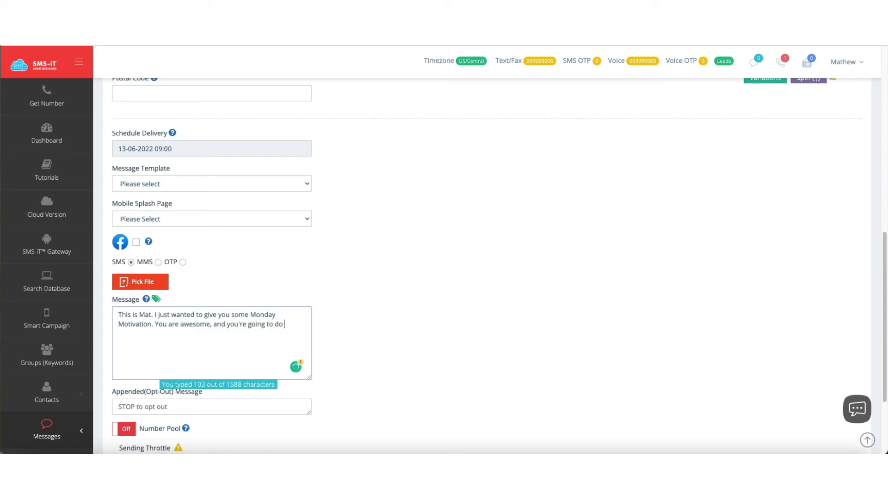
text(great things this week)
scroll(256, 292, down, 2)
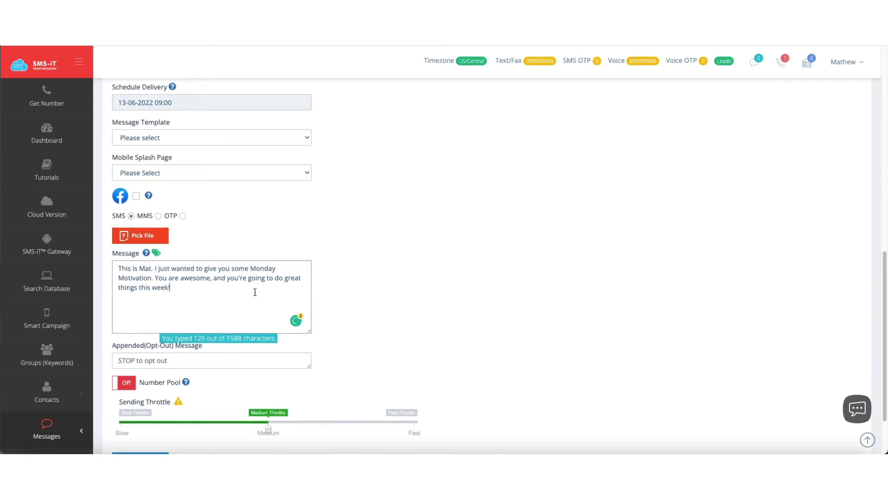
drag(172, 360, 100, 363)
key(ctrl+c)
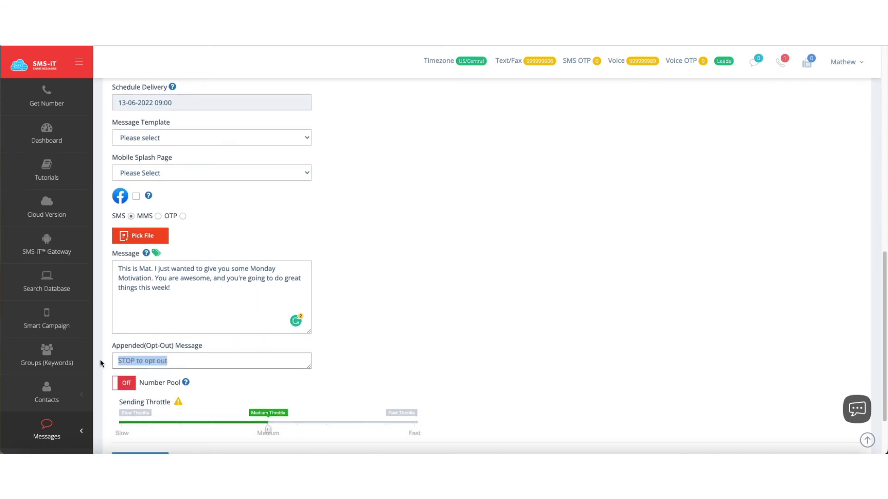
click(190, 289)
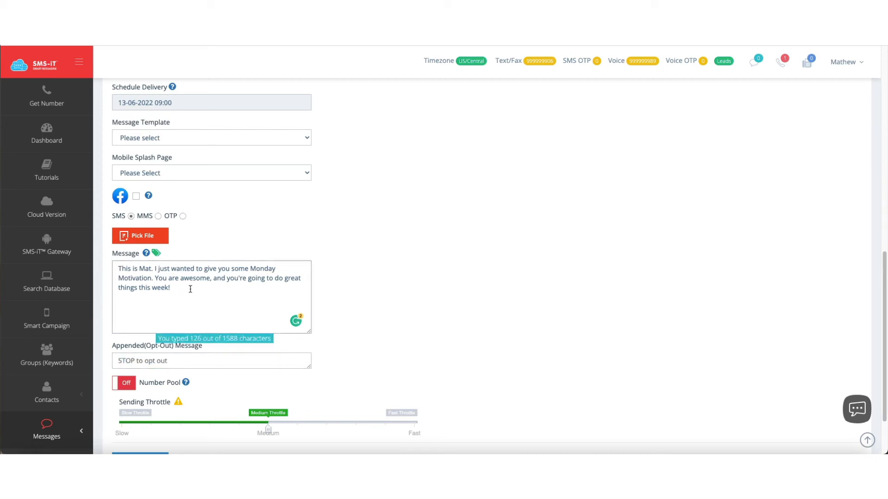
key(ctrl+v)
drag(171, 288, 215, 296)
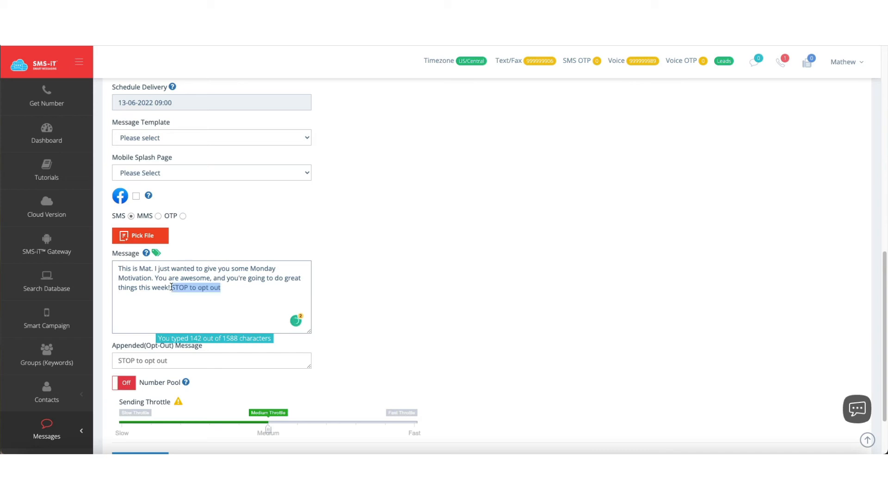
key(BackSpace)
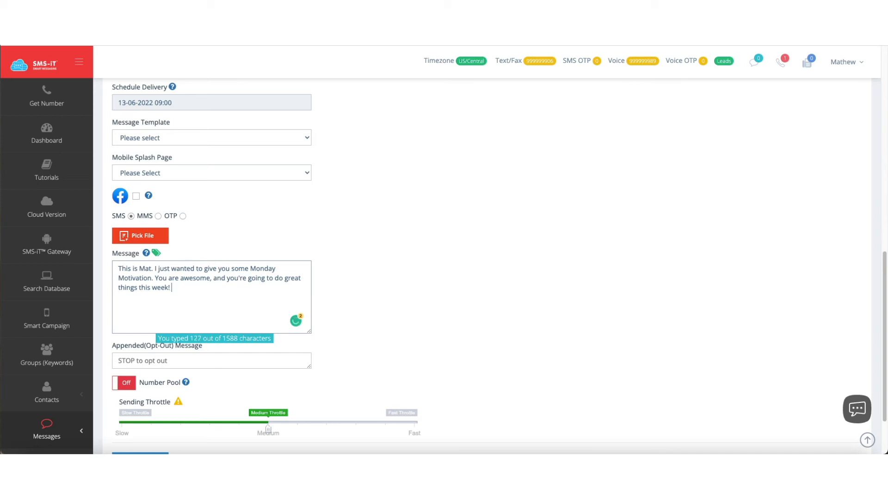
Step: Add the sender's website address at the end of the message
text(www.matkoenig.com)
scroll(265, 353, down, 3)
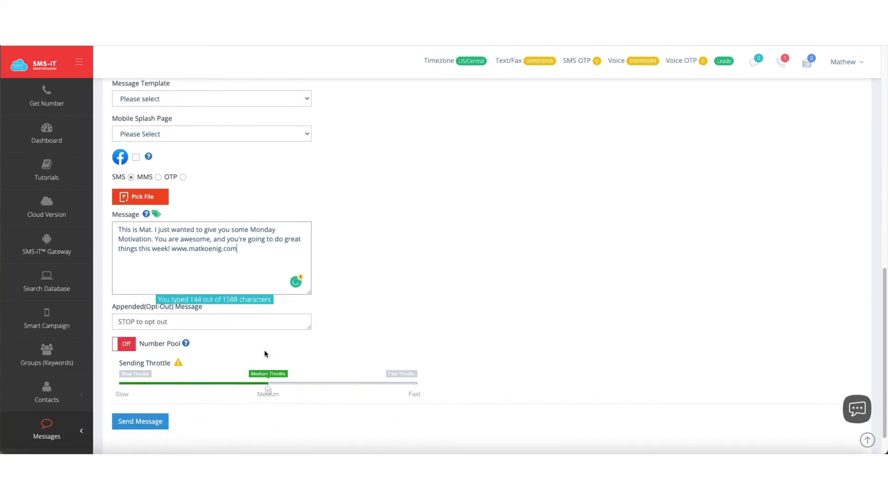
Step: Check the number pool and sending throttle options, and submit the scheduled group message
mouse_move(186, 310)
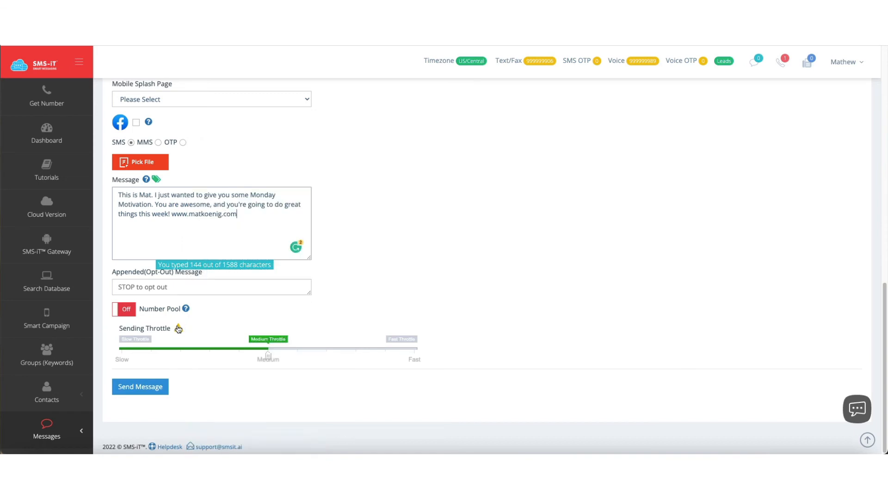
mouse_move(181, 329)
scroll(248, 159, up, 3)
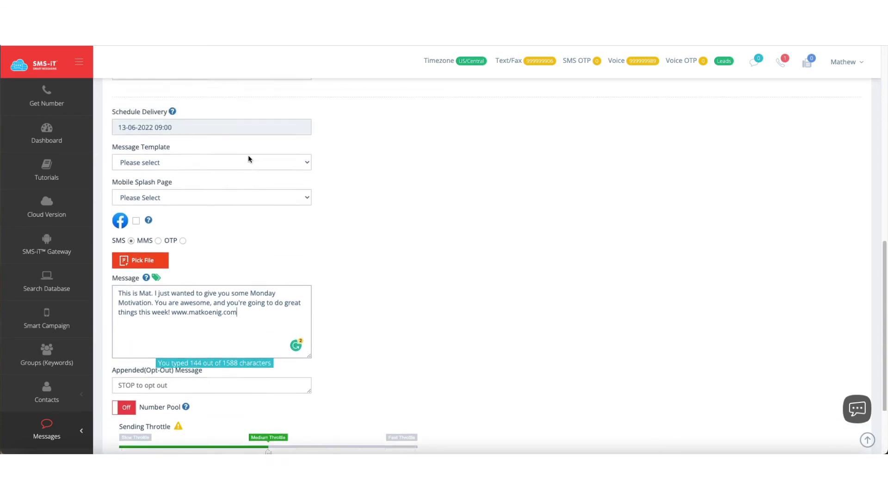
scroll(266, 273, down, 3)
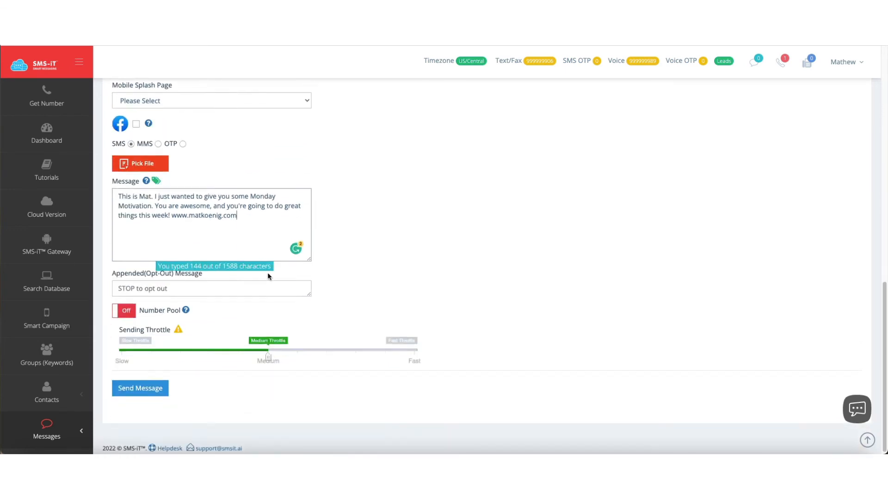
click(135, 390)
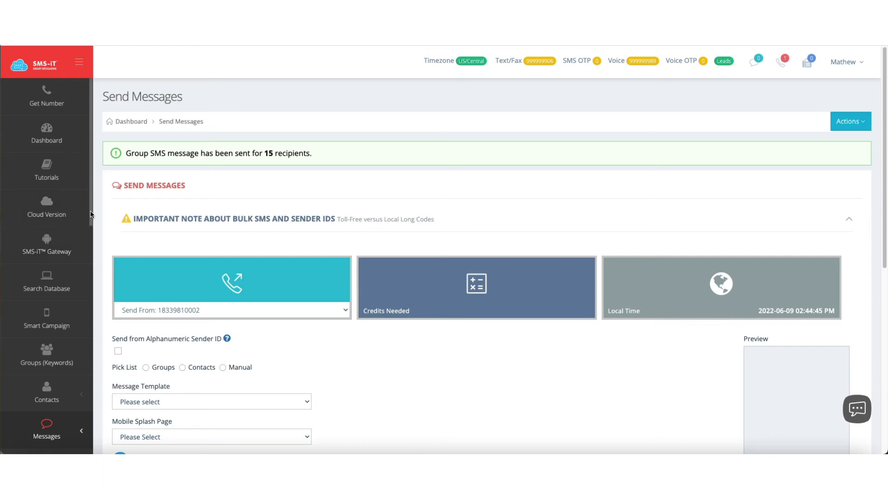
Step: Open the groups message queue and duplicate the scheduled message with a weekly increment
drag(90, 214, 91, 285)
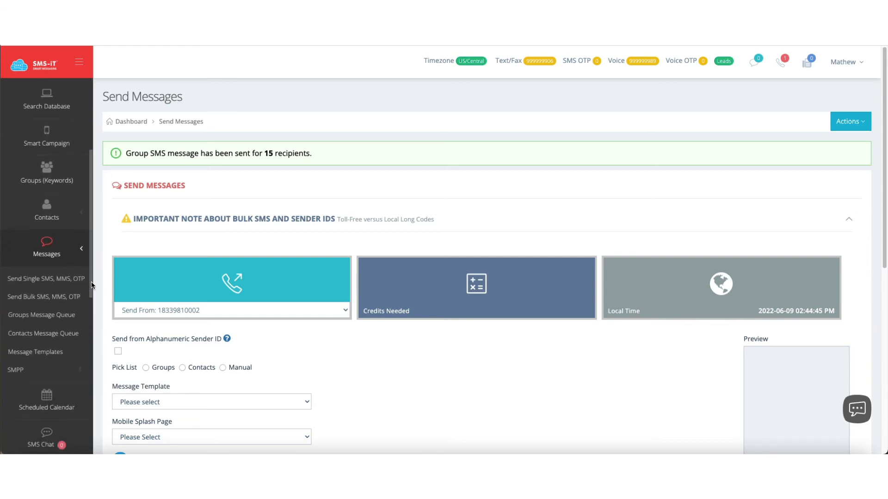
click(42, 317)
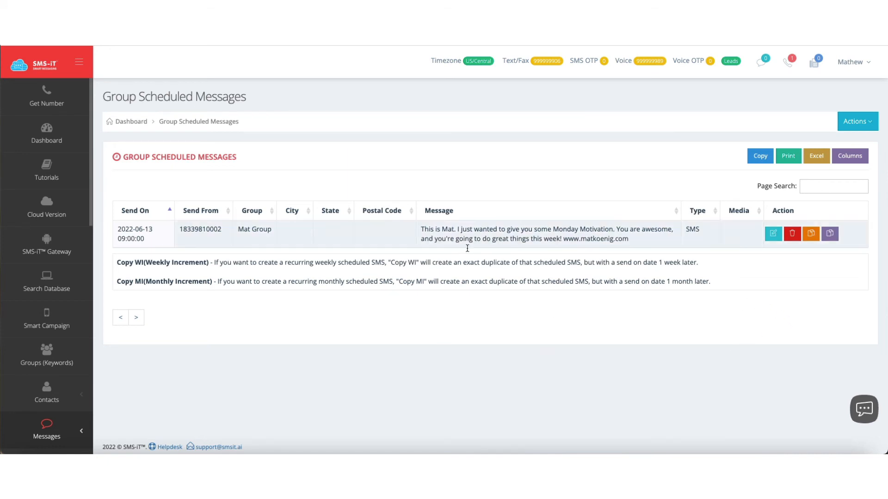
click(811, 240)
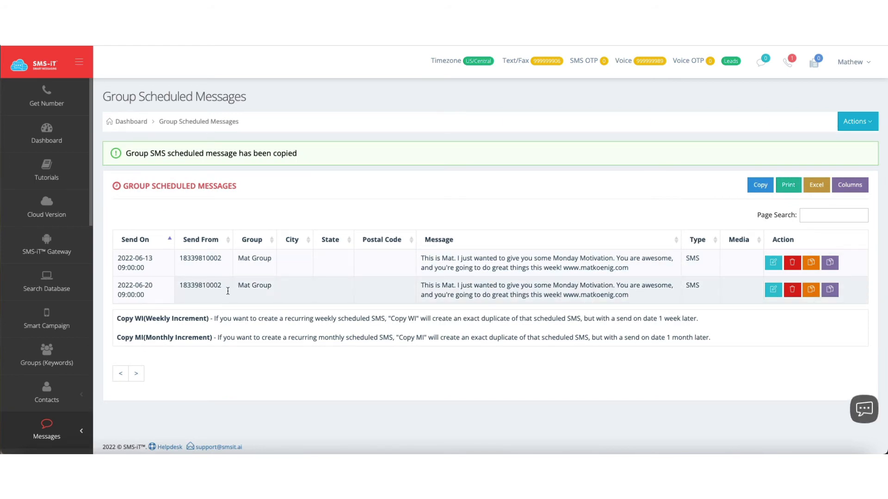
Step: Open the copy scheduled for 2022-06-20 for editing, and check its message variations and the Spin Help
click(773, 291)
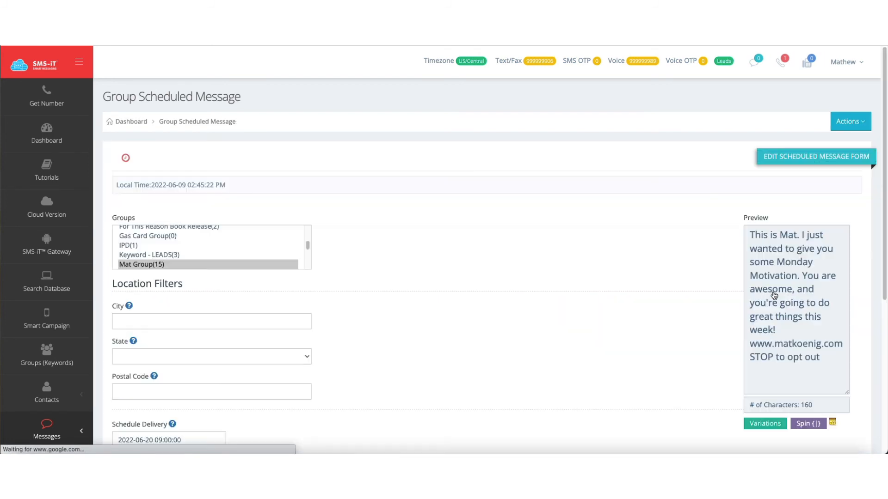
scroll(169, 289, down, 2)
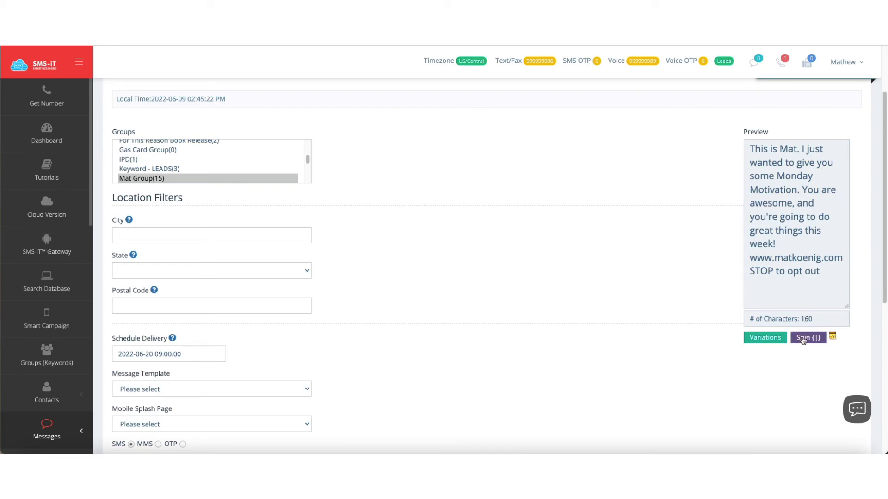
click(763, 339)
click(533, 79)
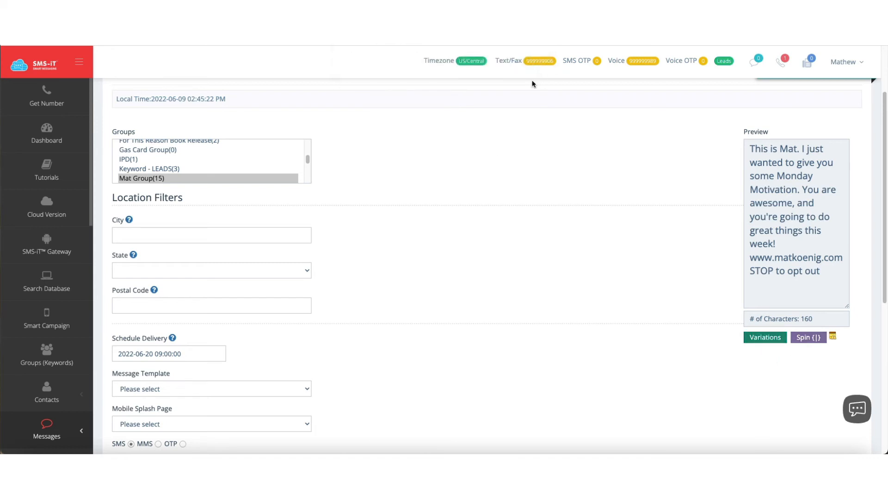
scroll(393, 342, down, 2)
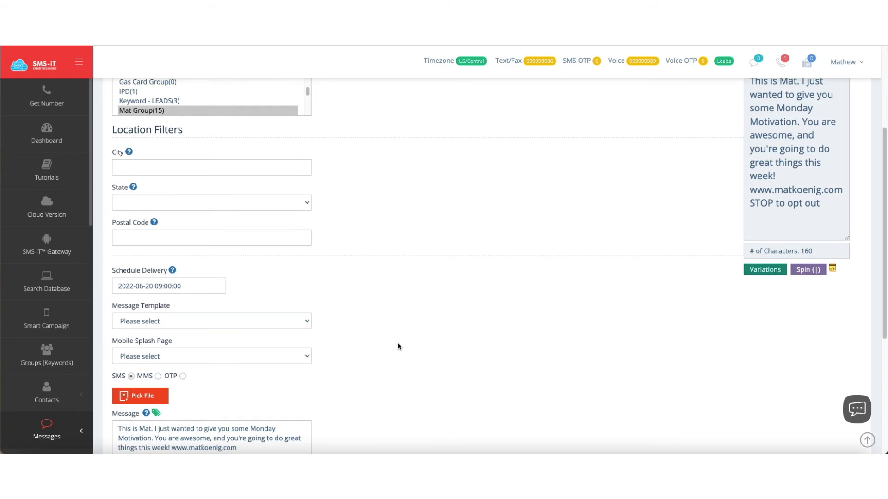
click(832, 268)
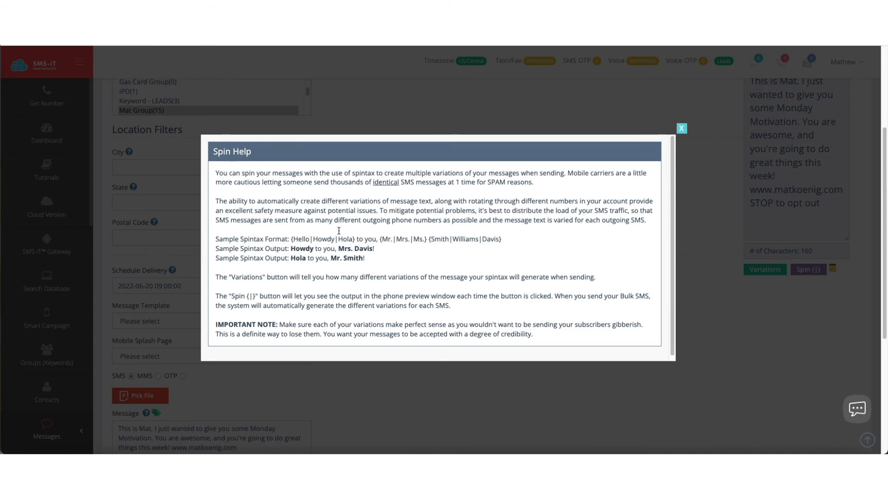
click(681, 128)
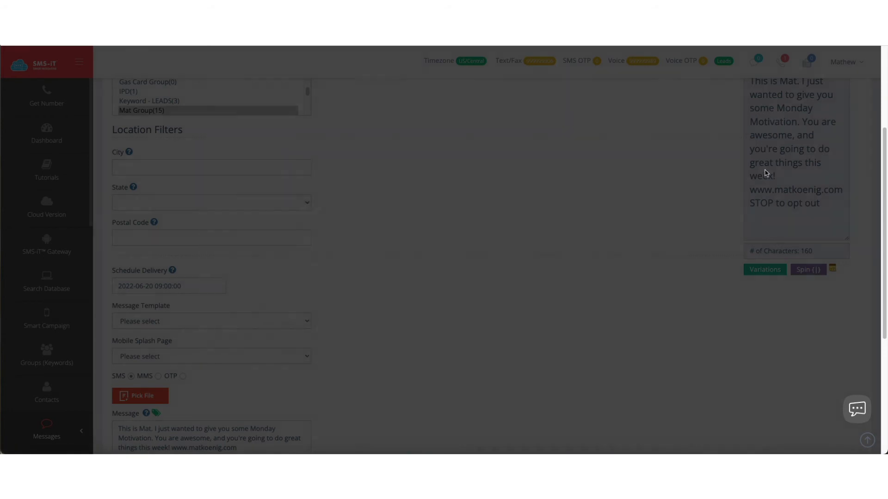
scroll(769, 175, up, 1)
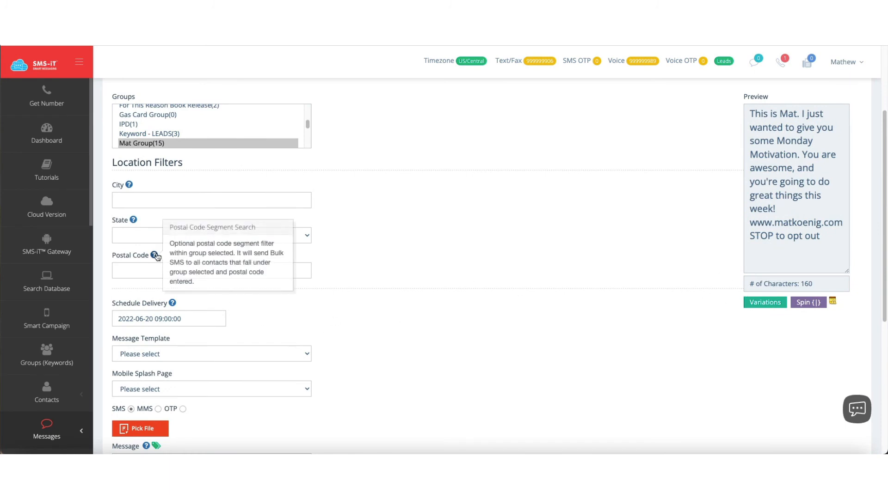
Step: Replace the message's opening words before "Monday Motivation" with "Here is your"
scroll(270, 362, down, 3)
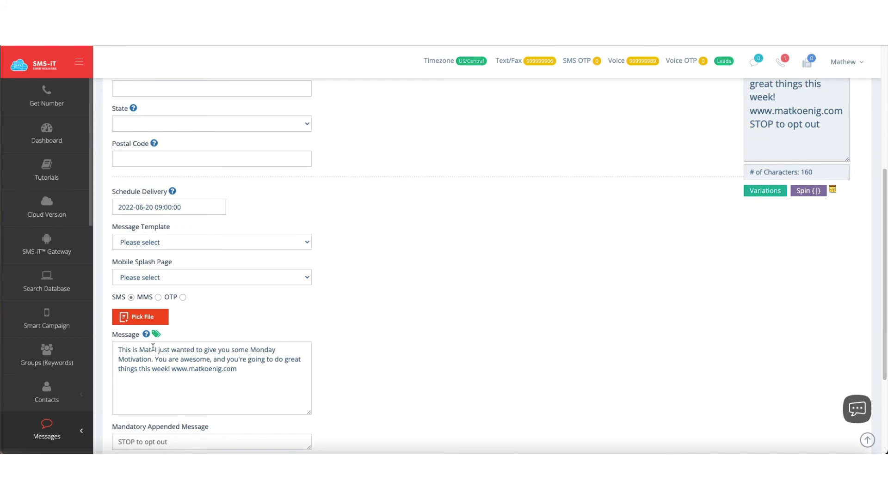
drag(119, 349, 249, 348)
text(Here is your)
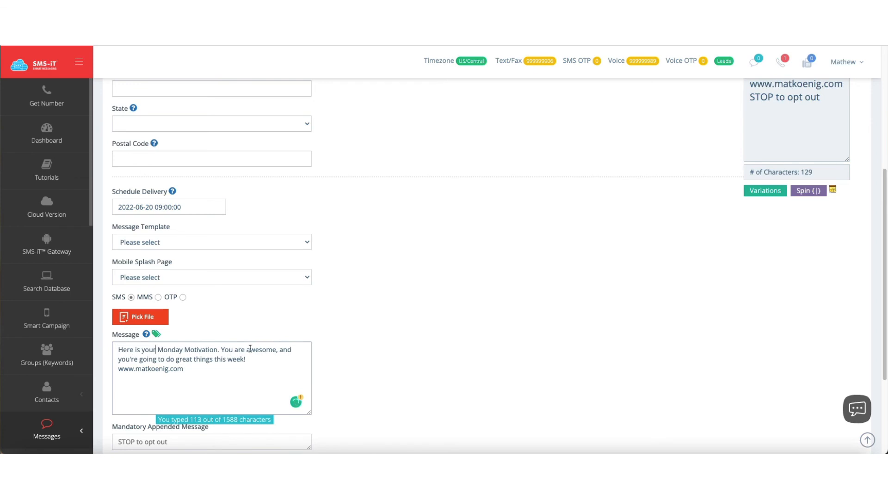
Step: Replace the text between "Monday Motivation." and the website address with "You're destined for greatness but the question is...will you choose to follow that destiny."
double_click(222, 349)
drag(241, 350, 245, 358)
text(You're destine)
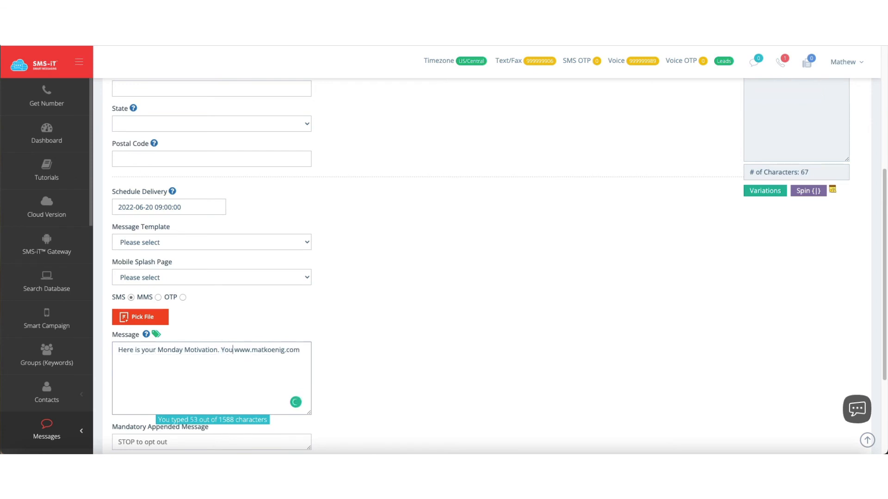
text(d for greatness)
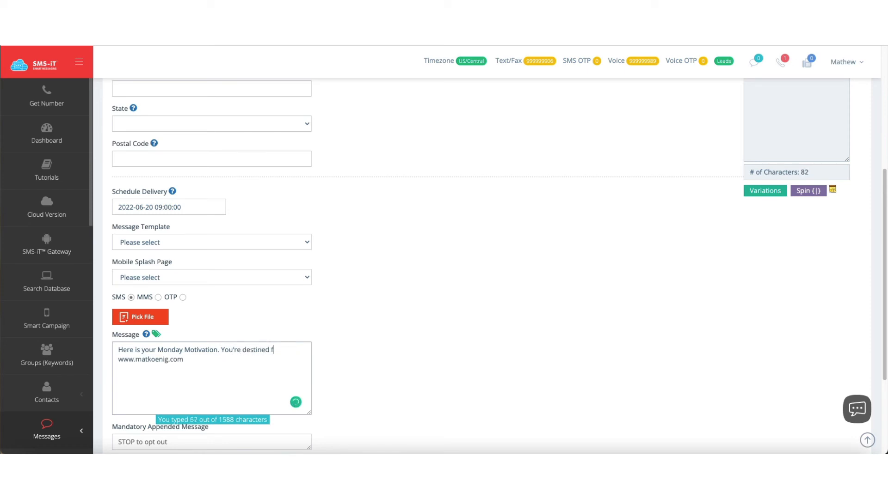
text( but the quesyti)
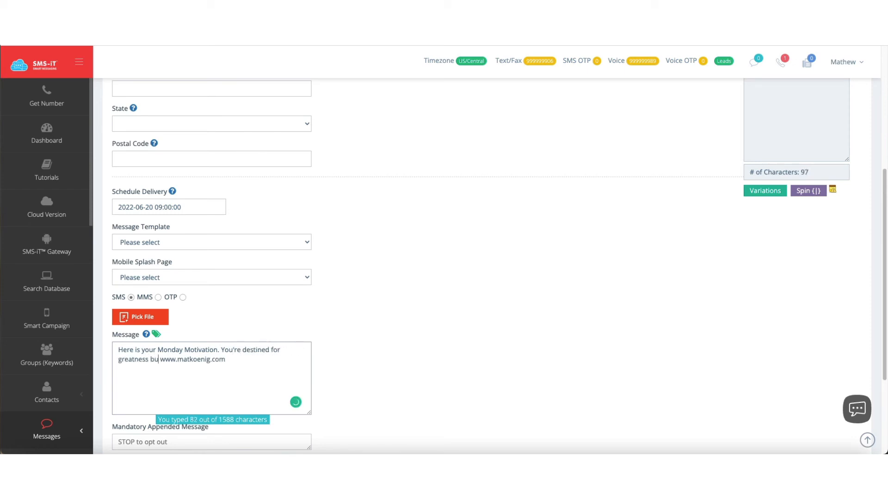
key(BackSpace)
key(BackSpace)
key(BackSpace)
key(BackSpace)
key(BackSpace)
key(BackSpace)
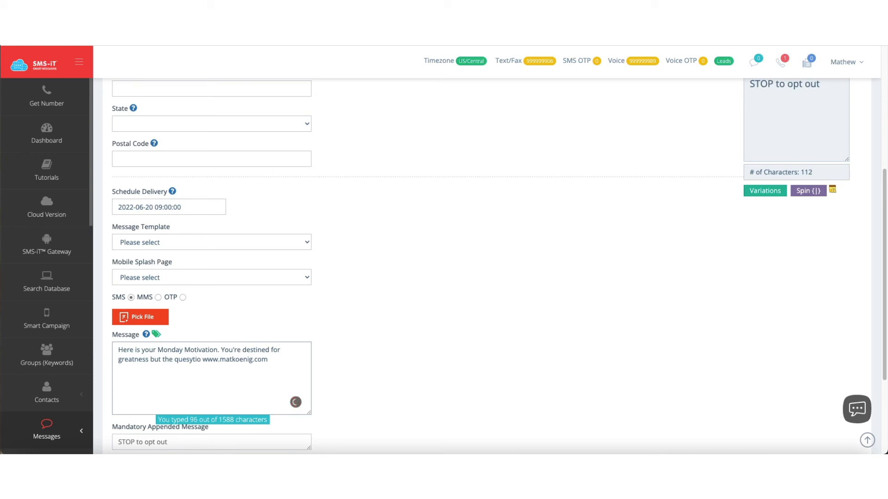
text(tion is)
text(...will you ch)
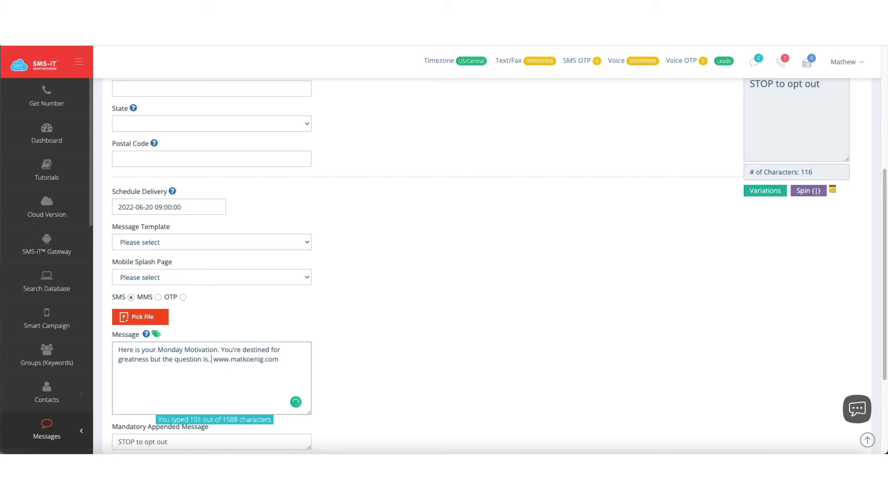
text(oose to )
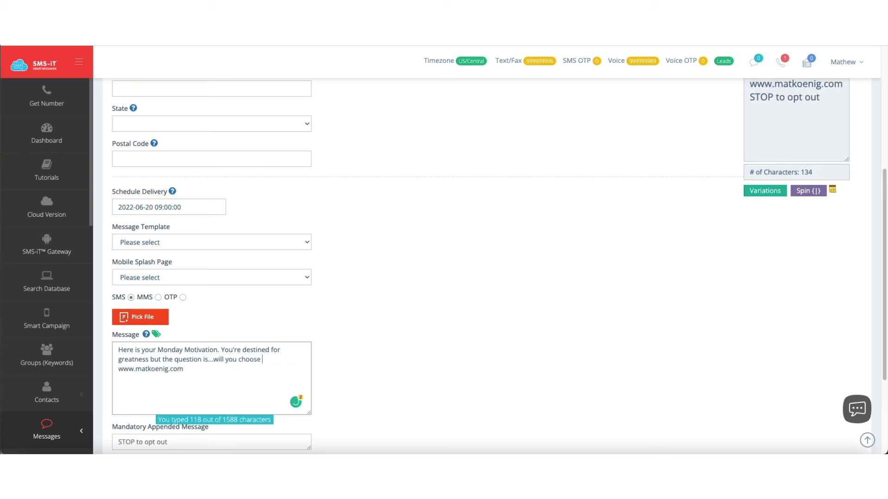
text(follow that destiny.)
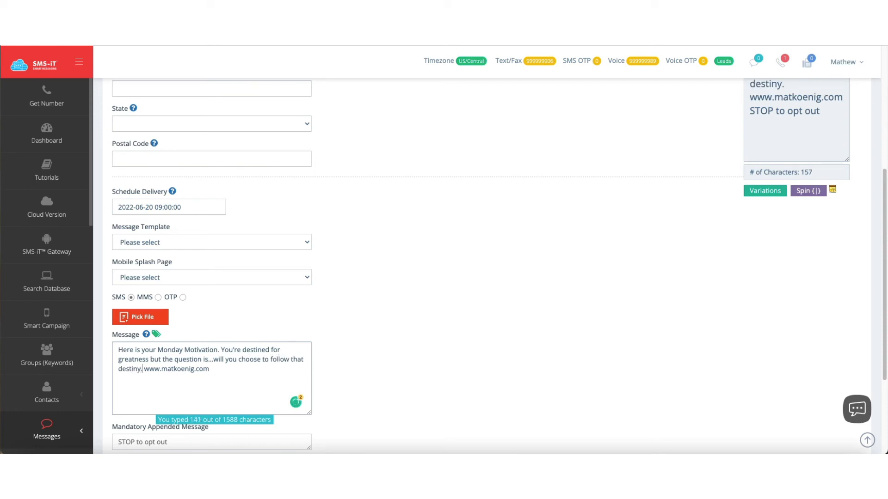
Step: Check the edited message in the preview and save the scheduled group message
scroll(366, 368, up, 5)
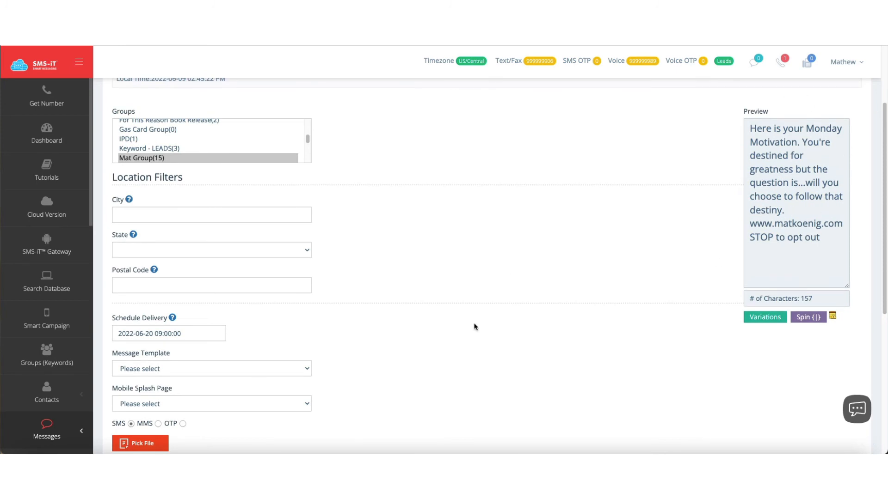
scroll(434, 367, down, 10)
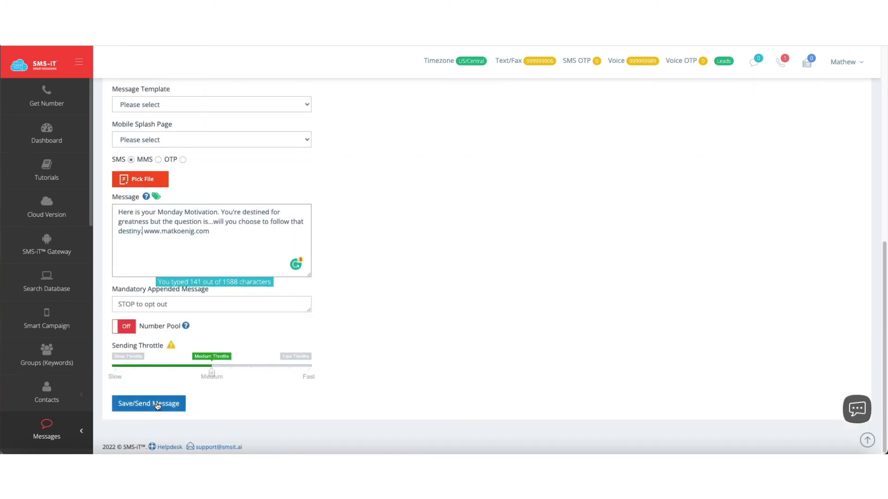
click(157, 406)
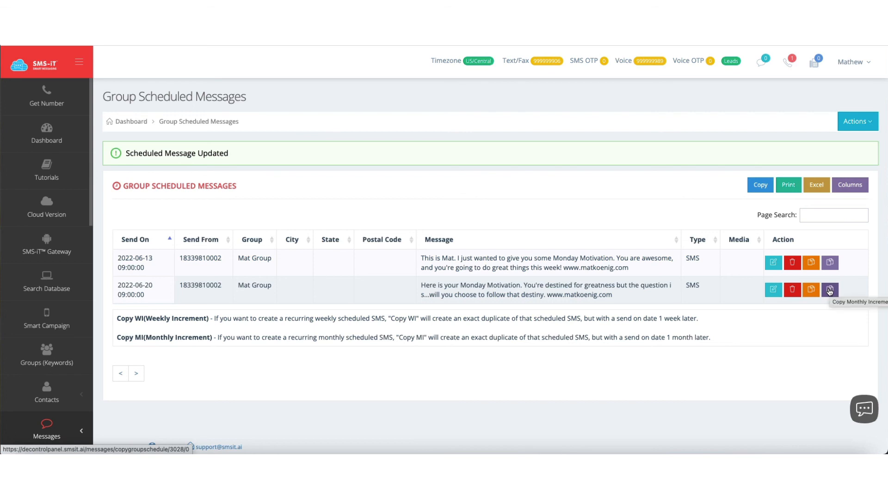
Step: View the contacts message queue and the list of existing message templates
drag(92, 213, 92, 343)
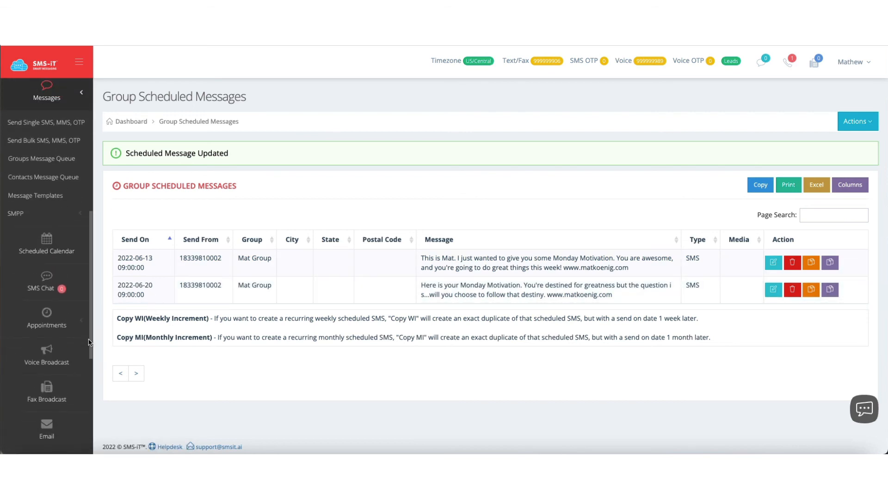
click(44, 181)
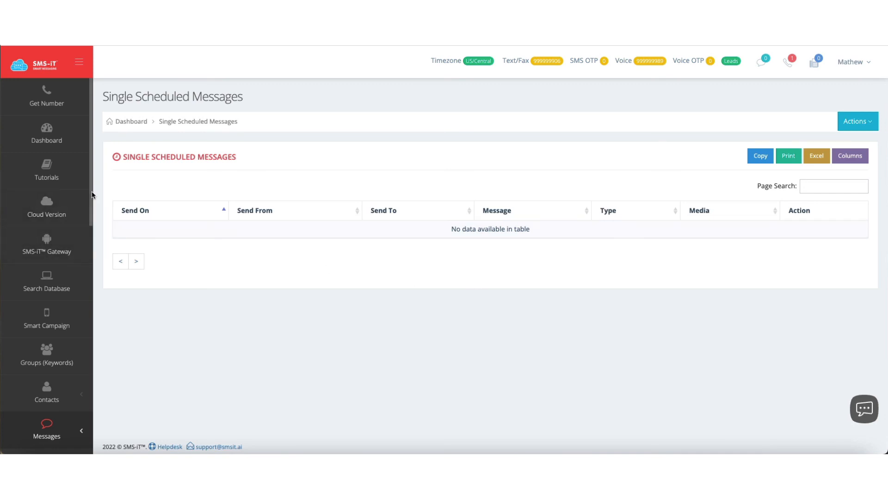
drag(90, 194, 94, 284)
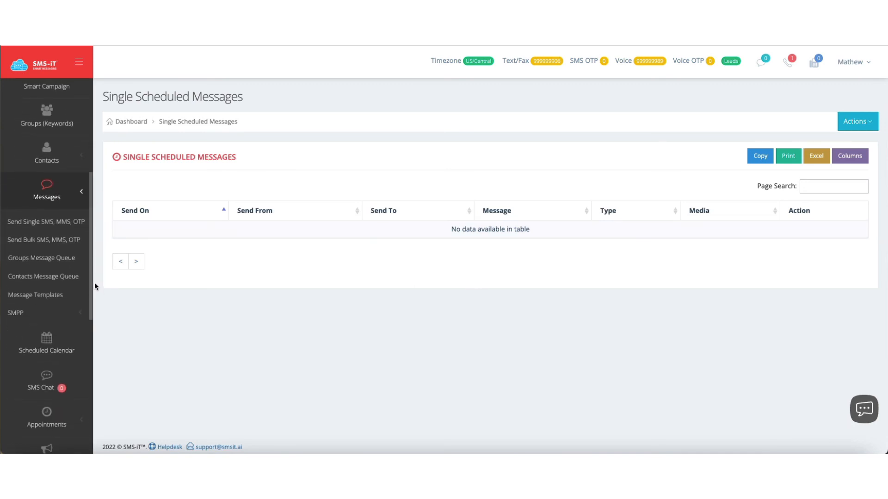
click(58, 294)
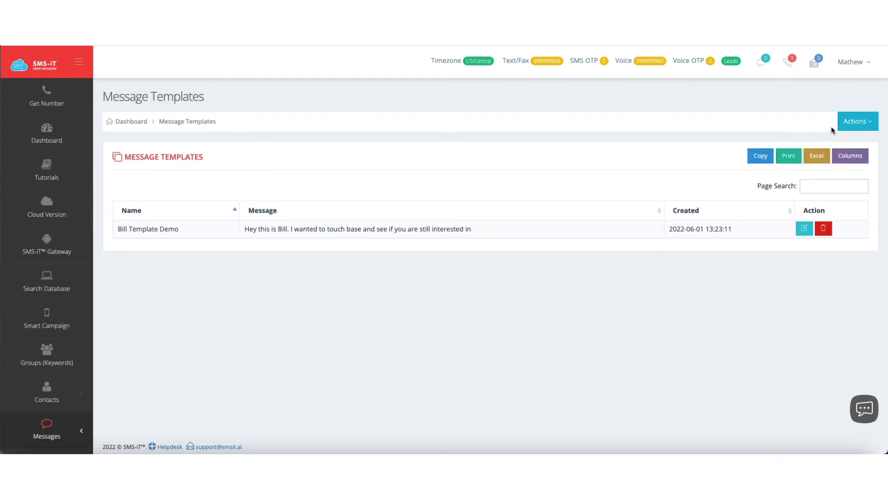
Step: Start a new message template named with the owner's first name in possessive form plus "Monday Motivation Template"
click(860, 123)
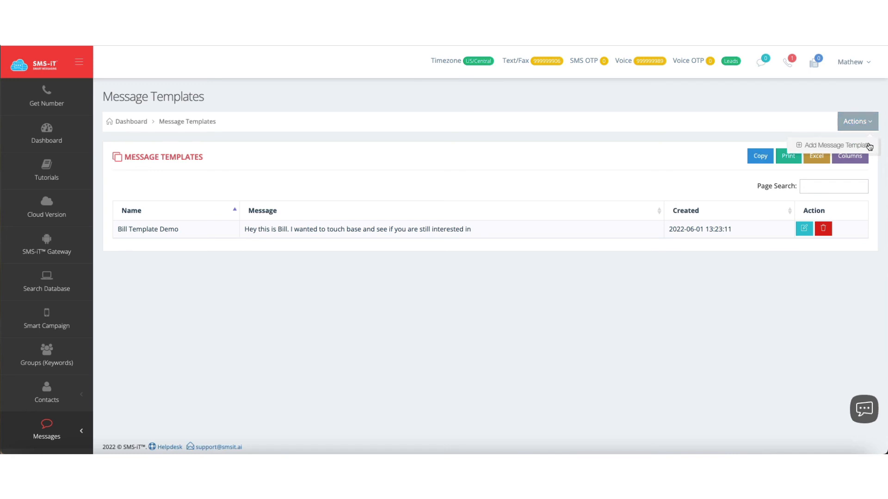
click(866, 147)
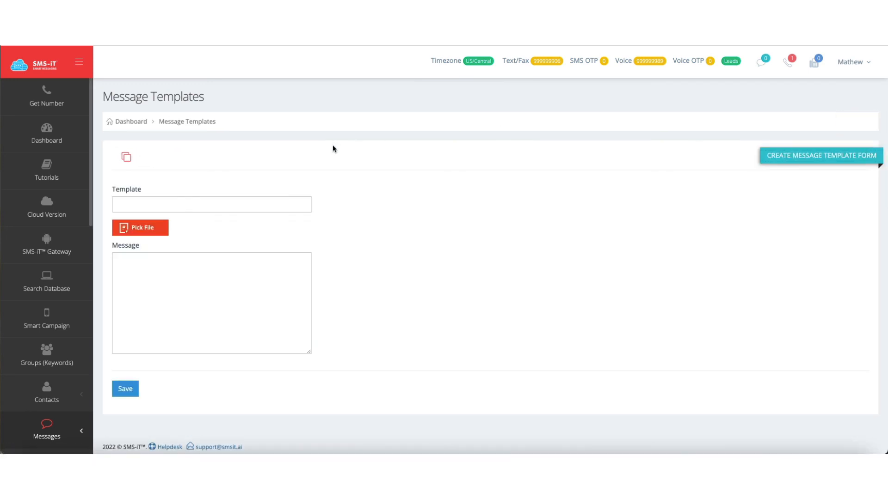
click(235, 202)
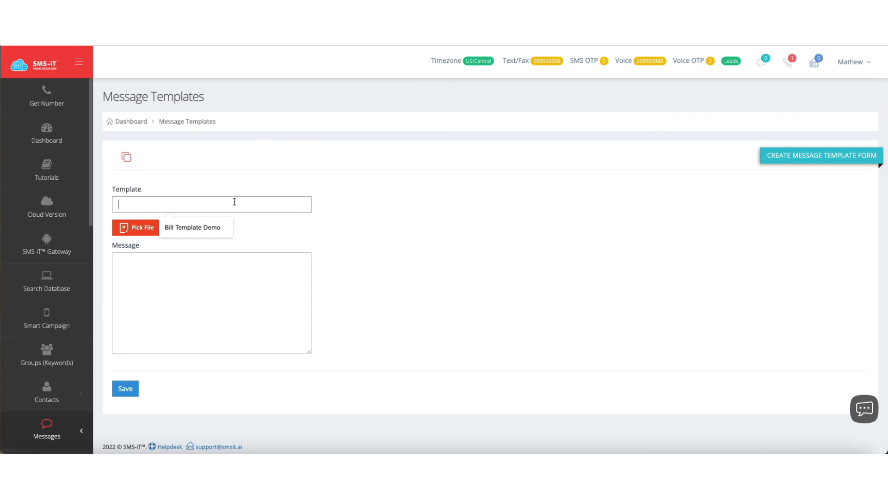
text(Mat's M)
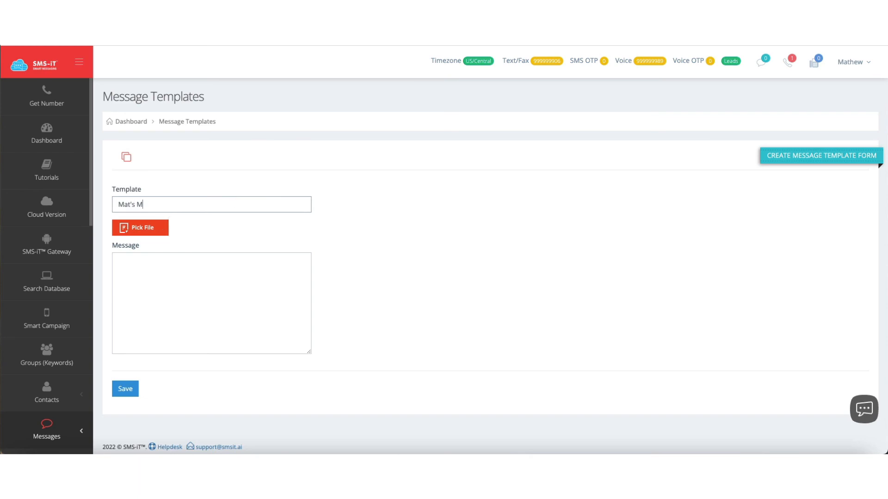
text(onday Motivation Template)
key(Tab)
key(Tab)
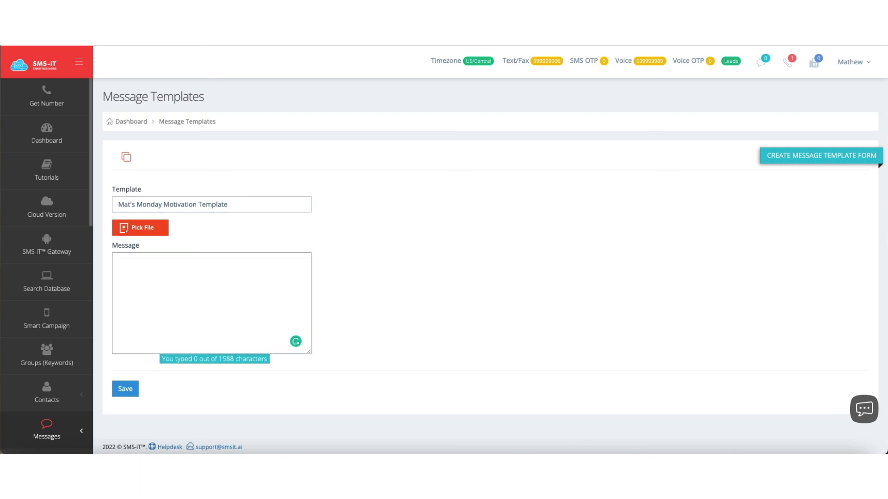
Step: Enter "Here's your Monday Motivation..." followed by the owner's website address as the template's message, and save the template
text(Here's your mon)
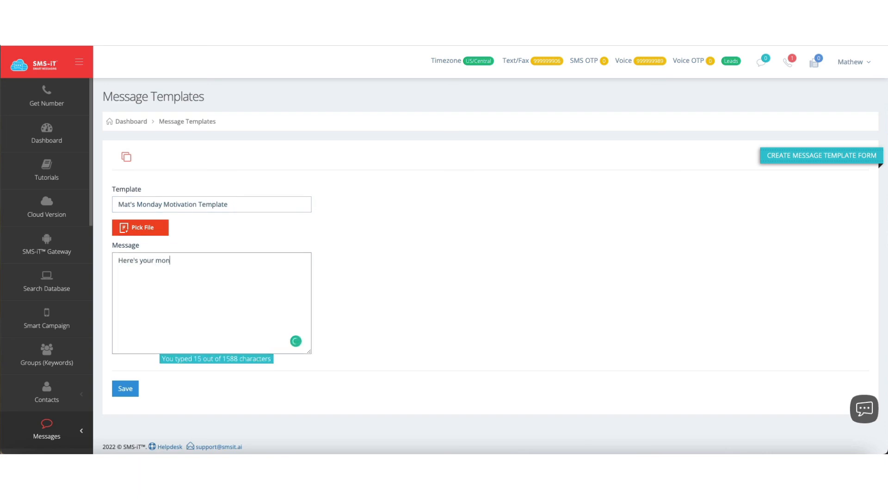
text(Monday Motivation... www.matkoenig.com)
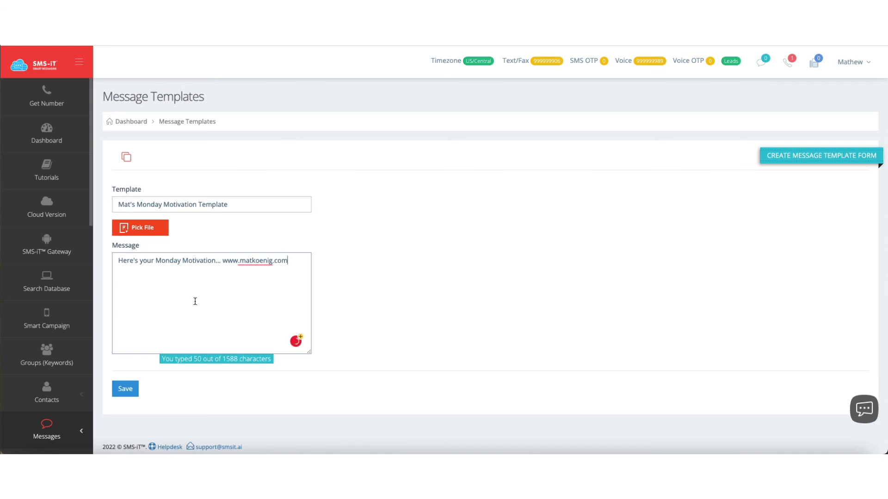
click(124, 389)
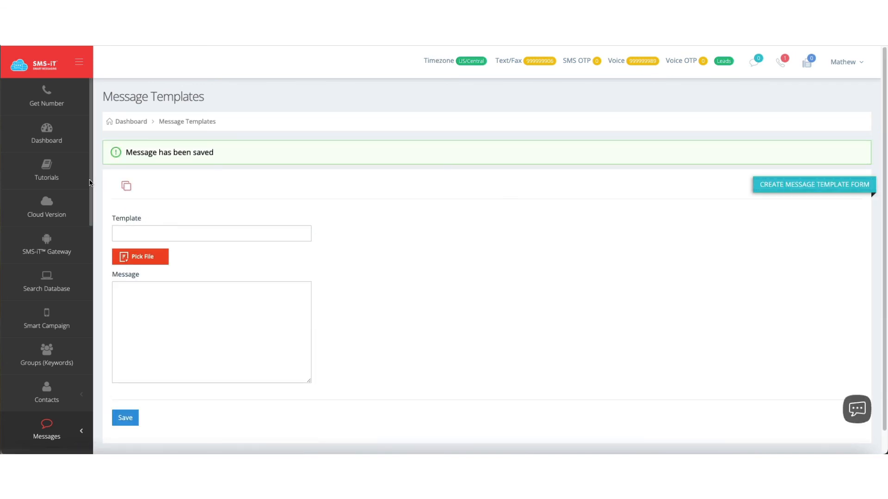
Step: Start a new bulk message and choose the owner's 15-contact group as the recipients
scroll(90, 183, down, 5)
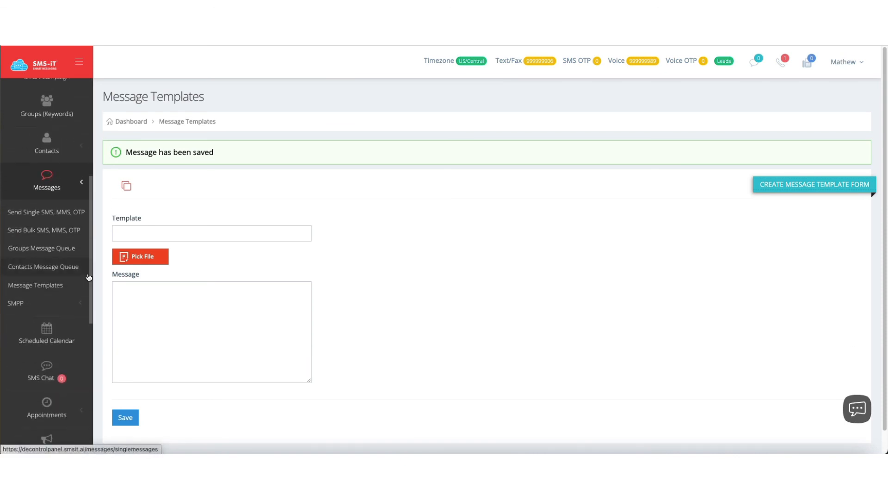
click(42, 234)
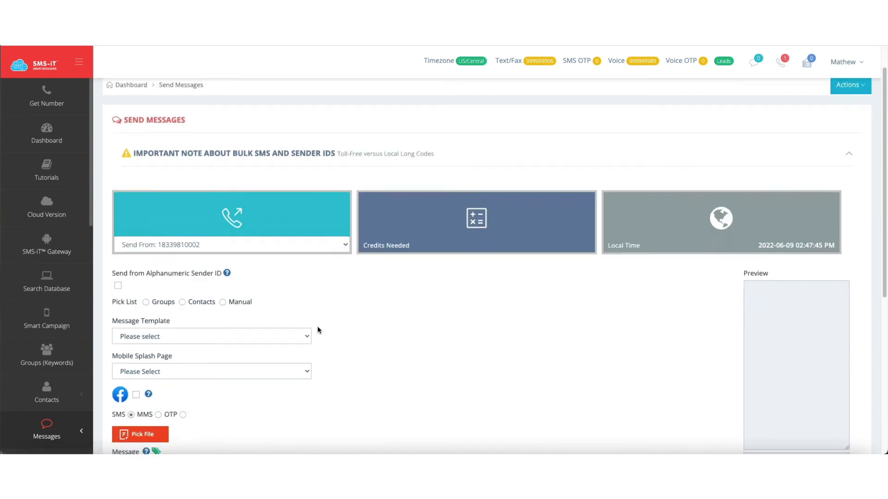
scroll(317, 330, down, 2)
click(146, 222)
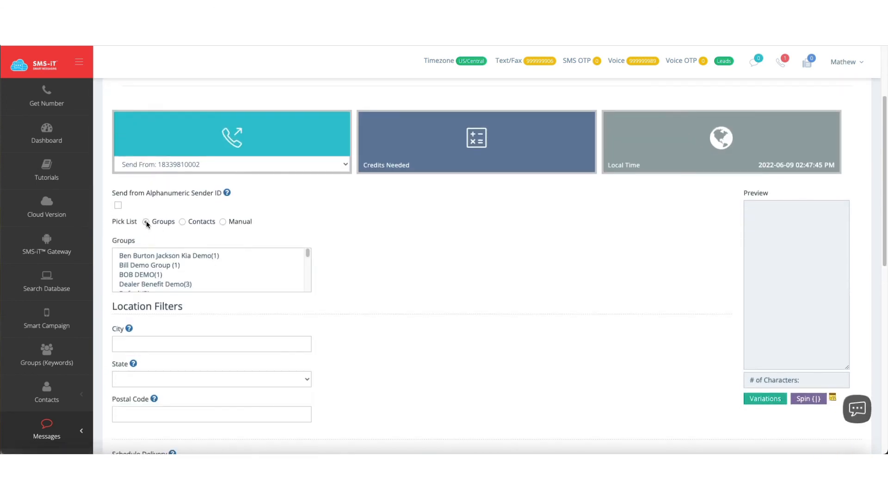
scroll(152, 271, down, 6)
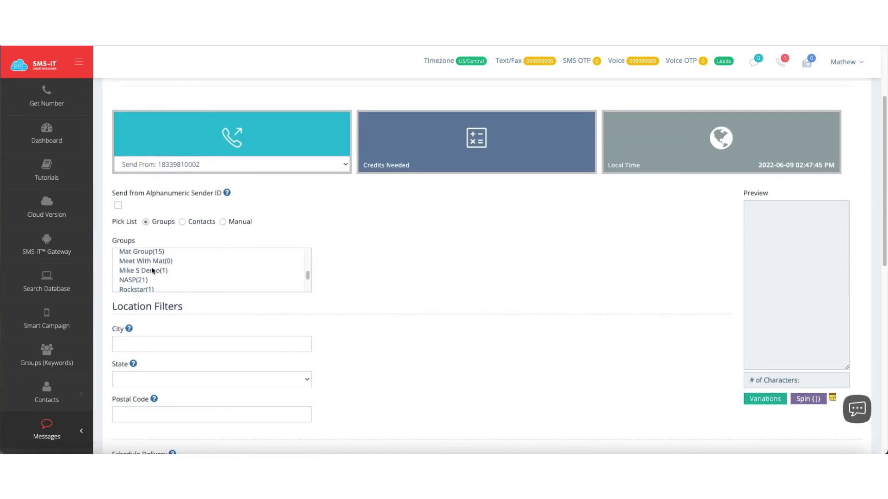
scroll(145, 255, up, 1)
click(143, 262)
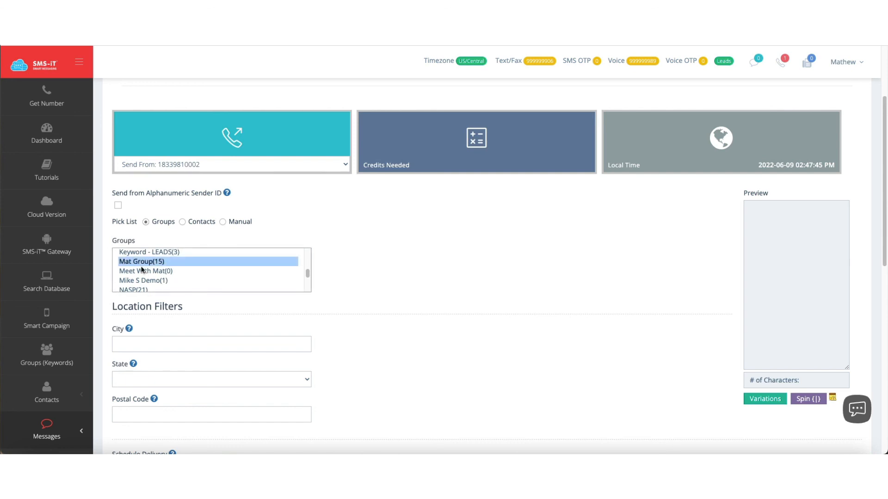
Step: Apply the Monday Motivation template to the bulk message, place the cursor before the website address, and review the delivery options
scroll(252, 323, down, 4)
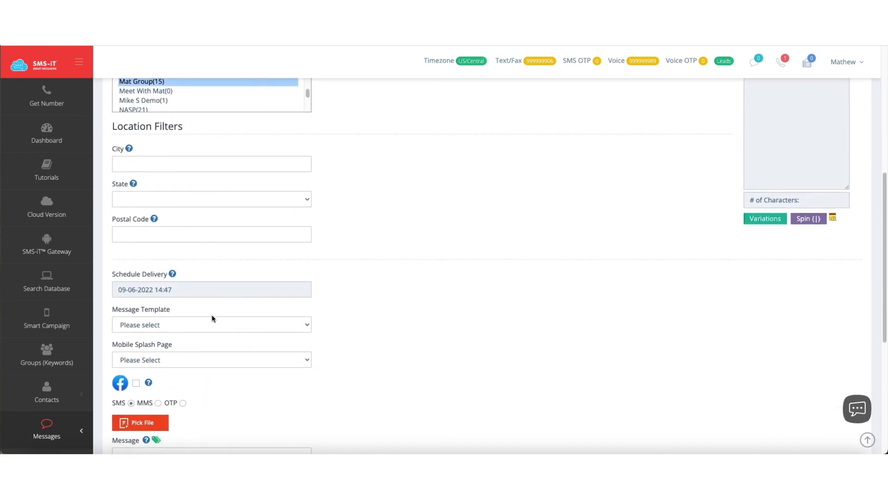
click(201, 323)
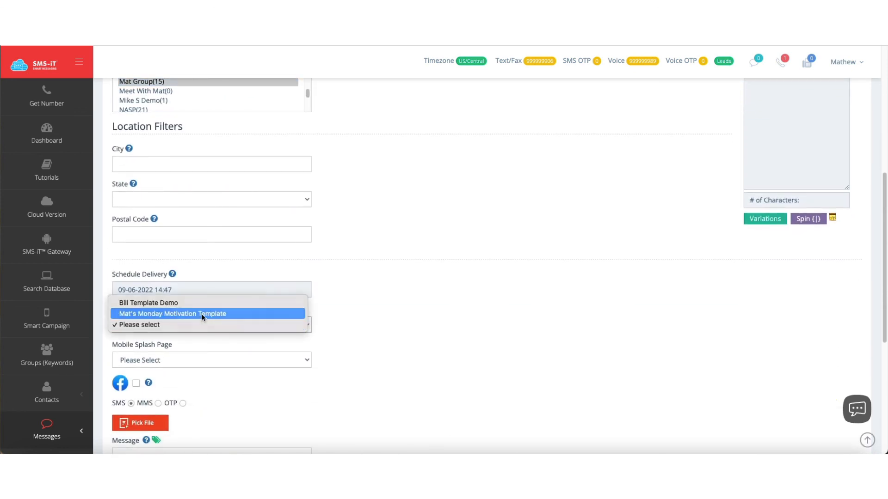
click(202, 314)
scroll(379, 378, down, 1)
scroll(379, 377, down, 4)
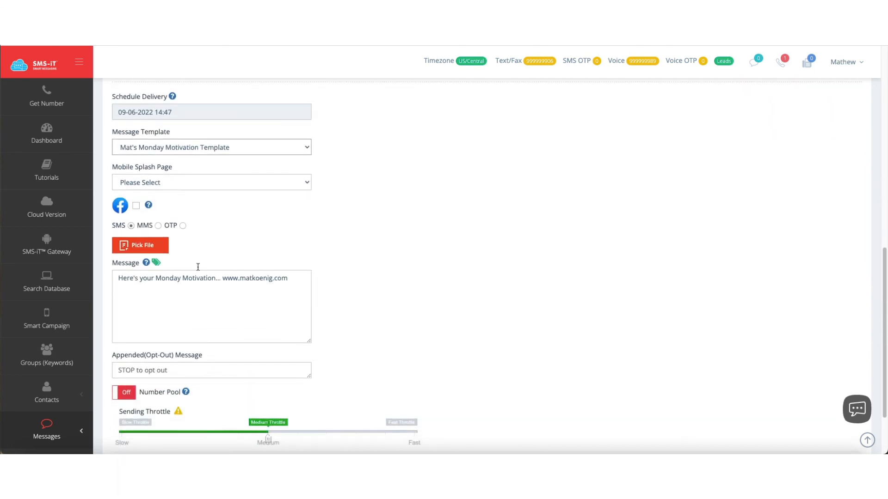
click(222, 279)
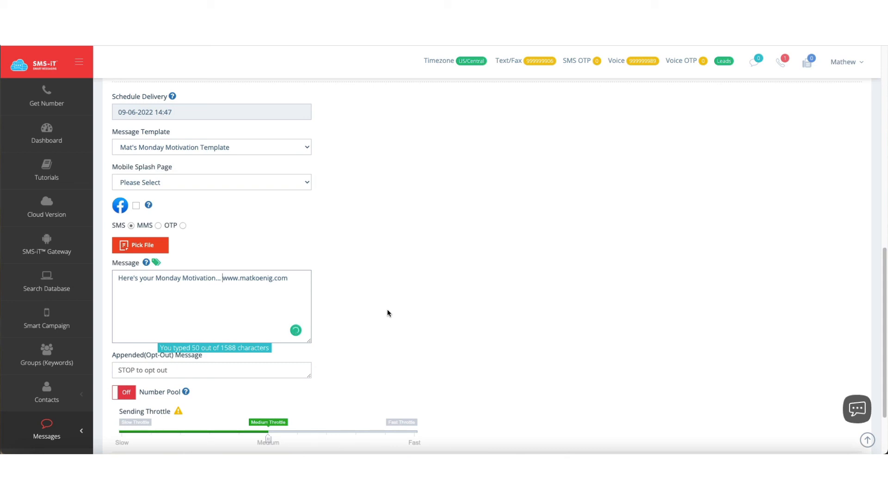
scroll(78, 228, down, 5)
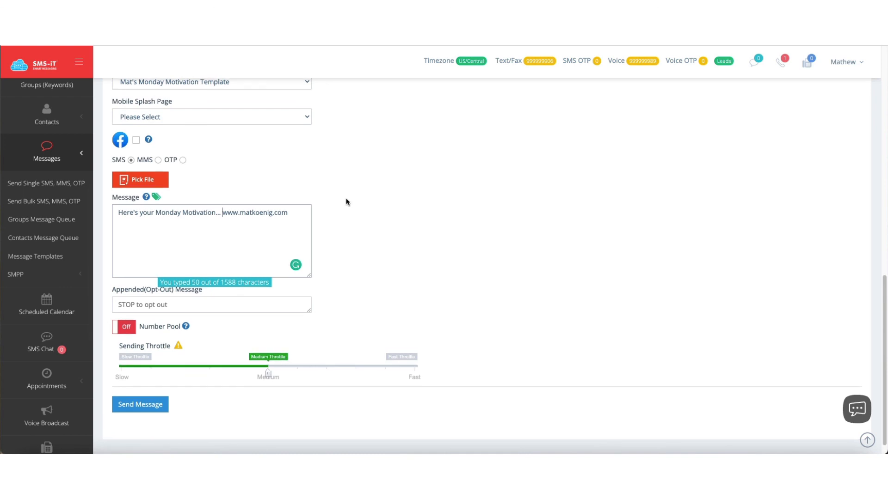
scroll(347, 202, up, 2)
scroll(346, 203, up, 1)
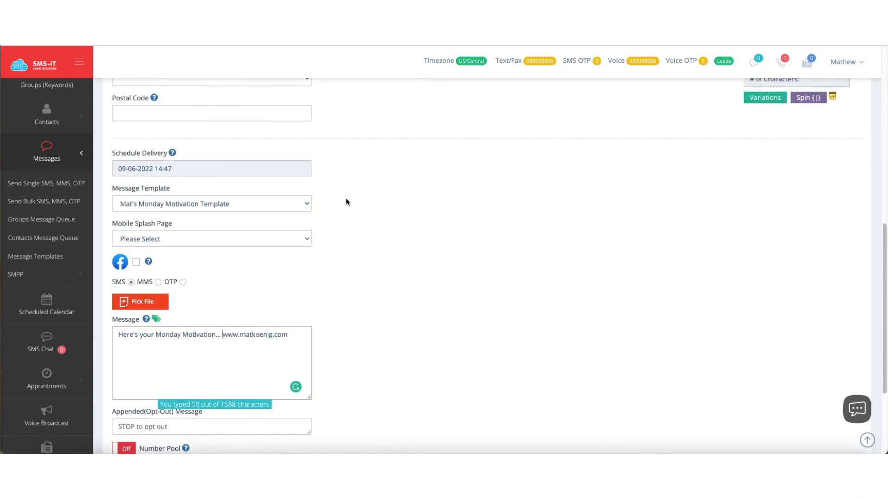